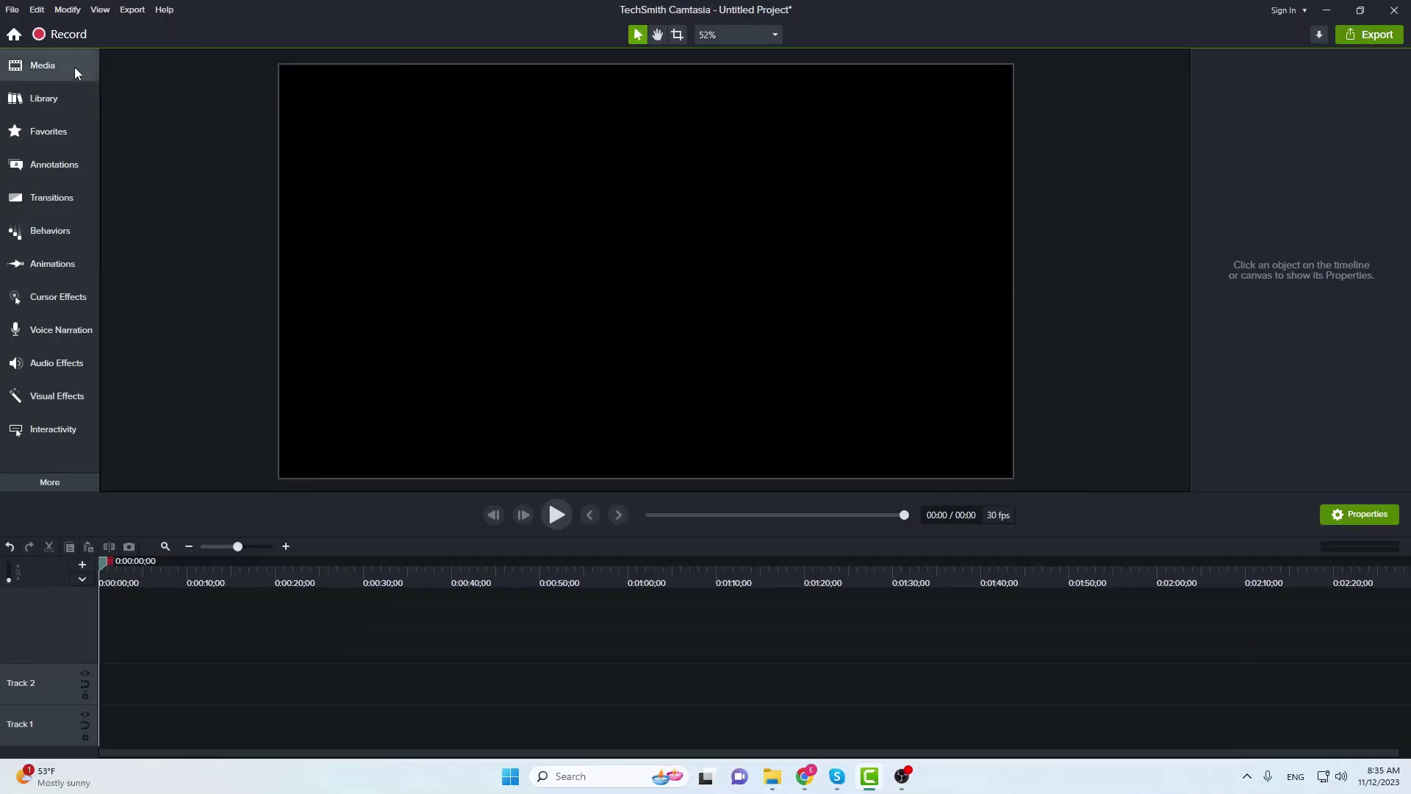
Import 'reset gitlab user's password command line.mp4' from Videos into the Media Bin, which triggers a cannot-load error
{"action": "left_click", "coordinate": [69, 65]}
{"action": "right_click", "coordinate": [183, 110]}
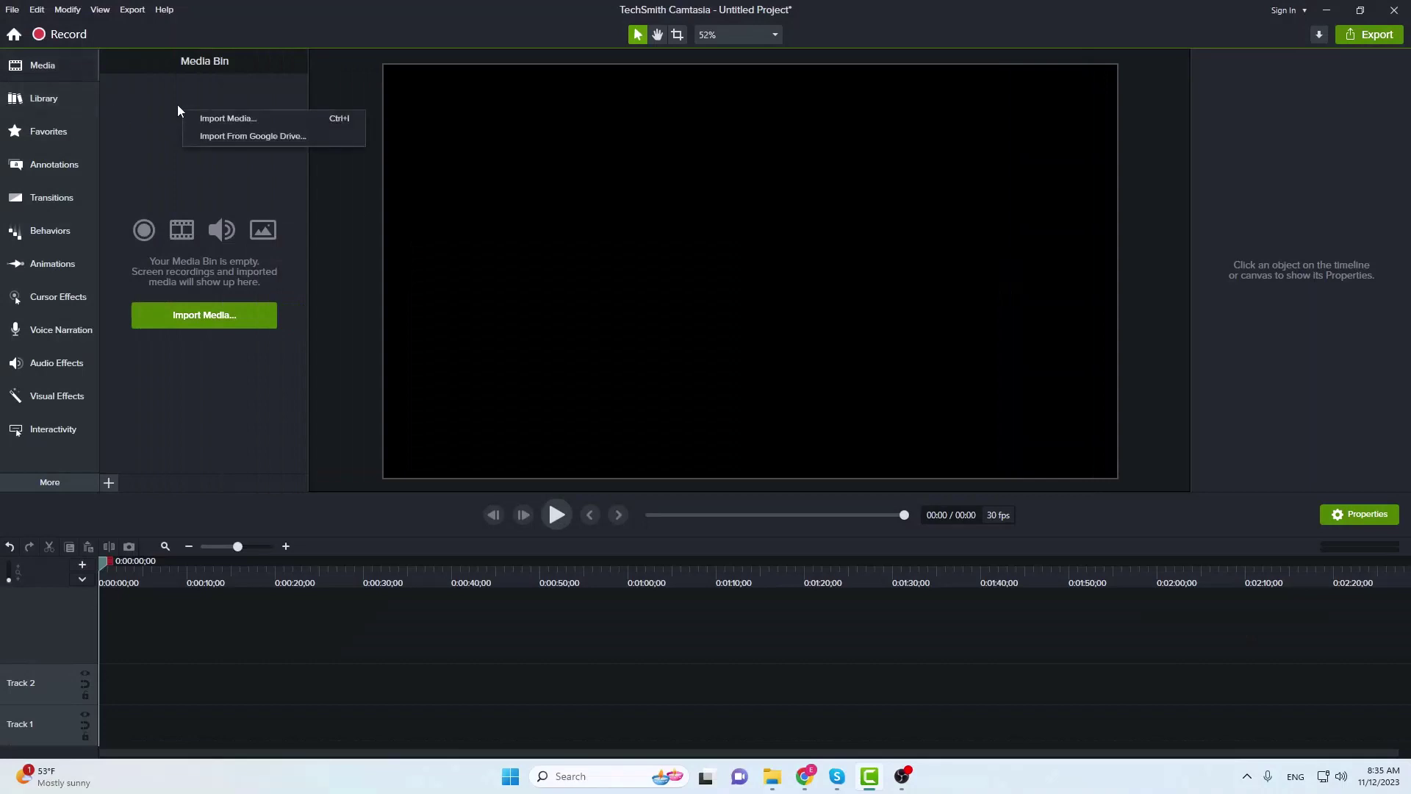
{"action": "left_click", "coordinate": [226, 119]}
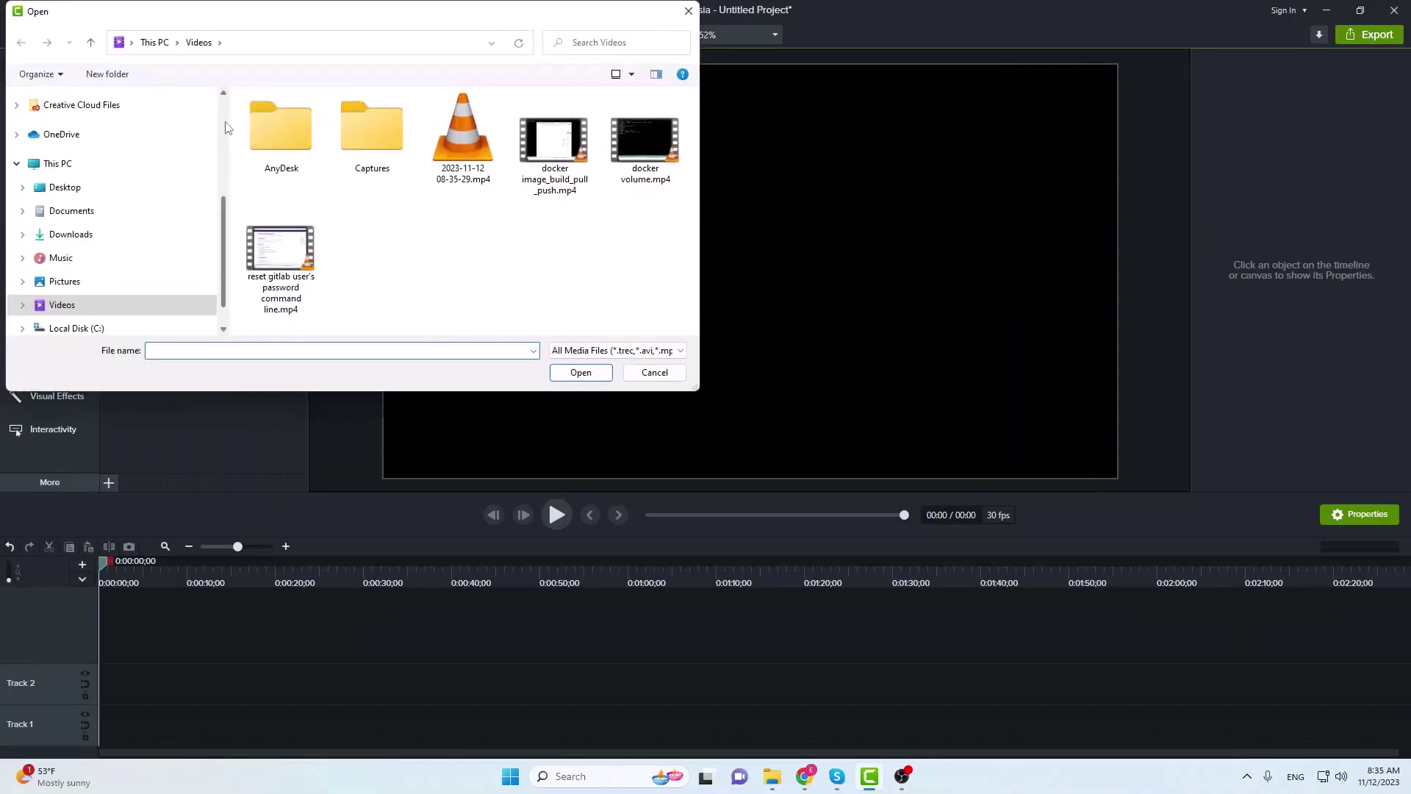
{"action": "left_click", "coordinate": [276, 248]}
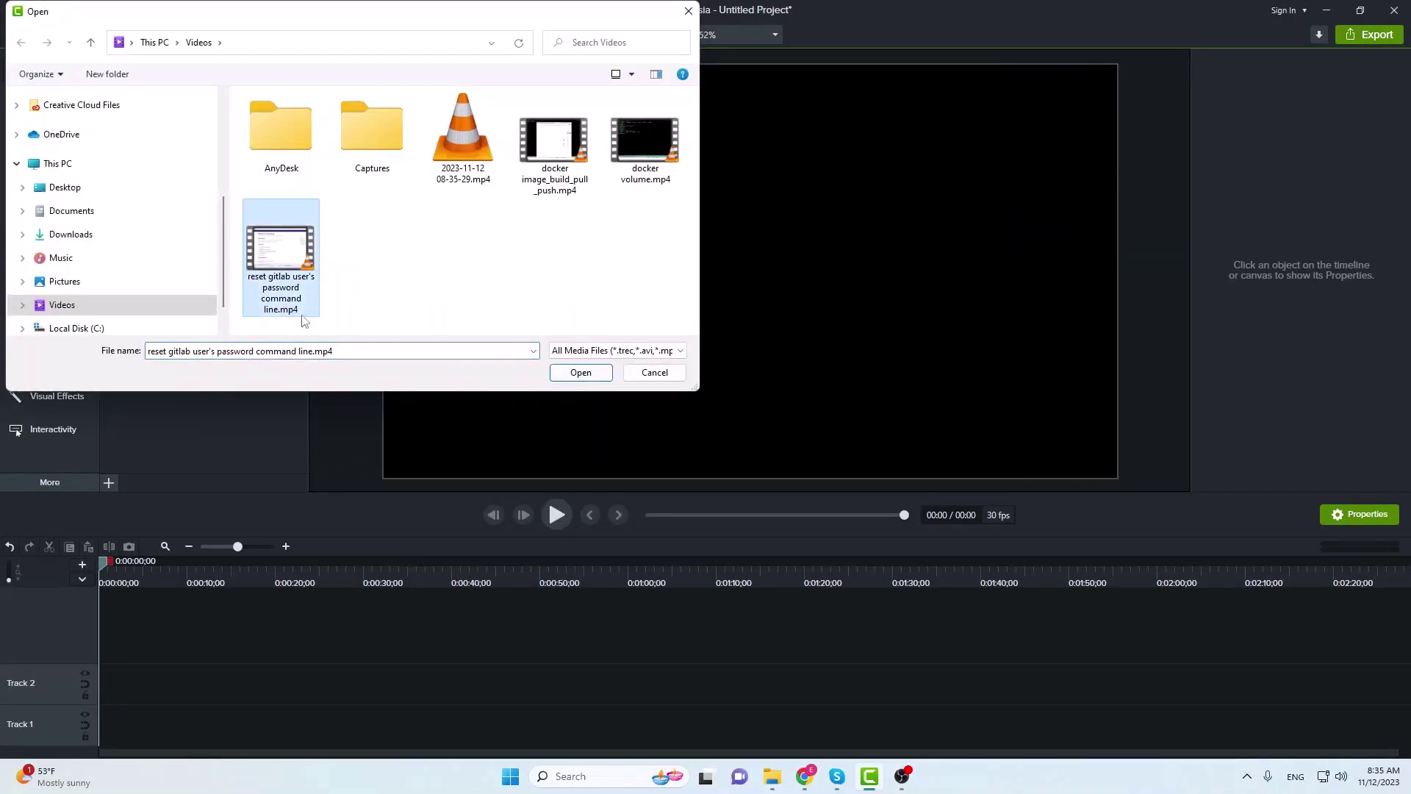
{"action": "left_click", "coordinate": [582, 372]}
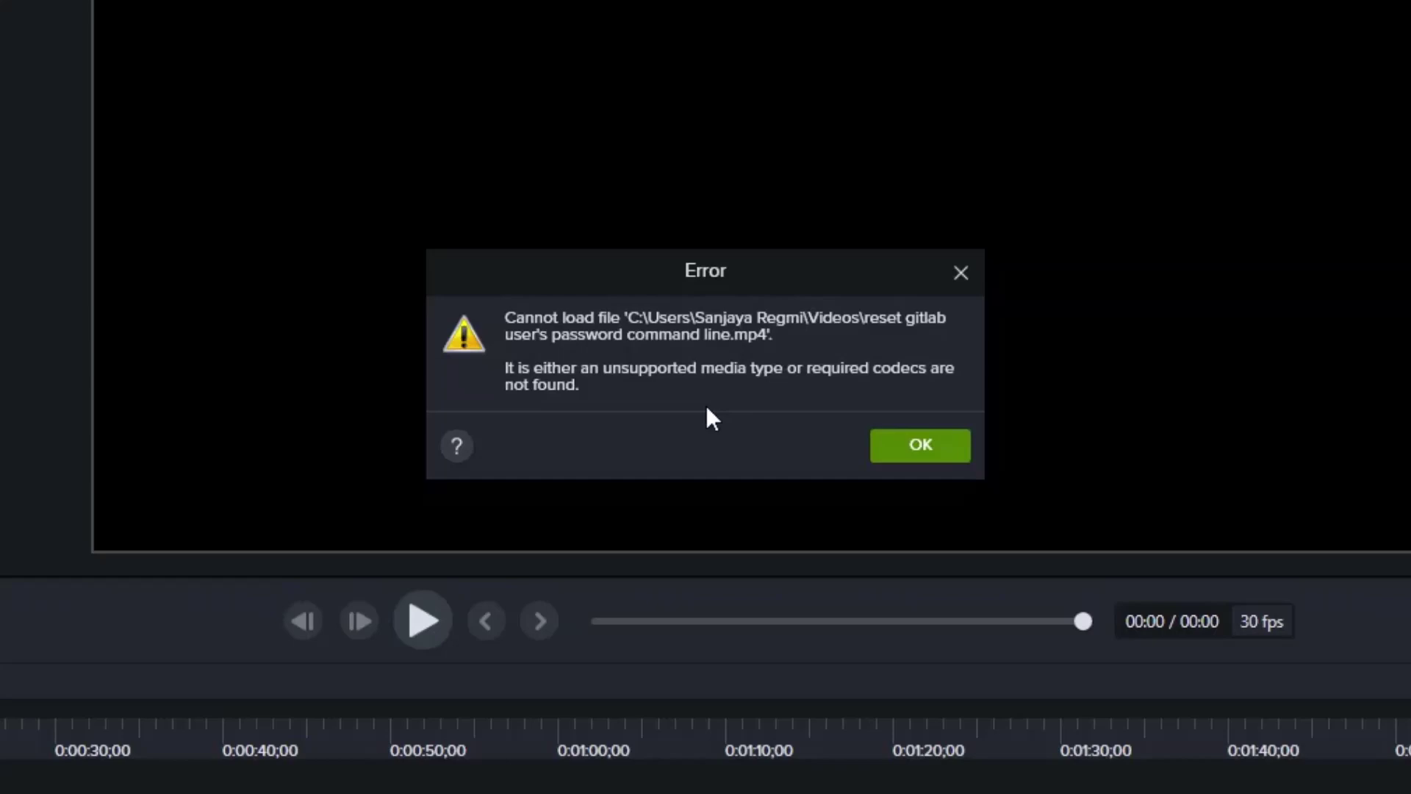
Dismiss the error and reset Camtasia settings to factory defaults under Preferences > Advanced
{"action": "key", "text": "Return"}
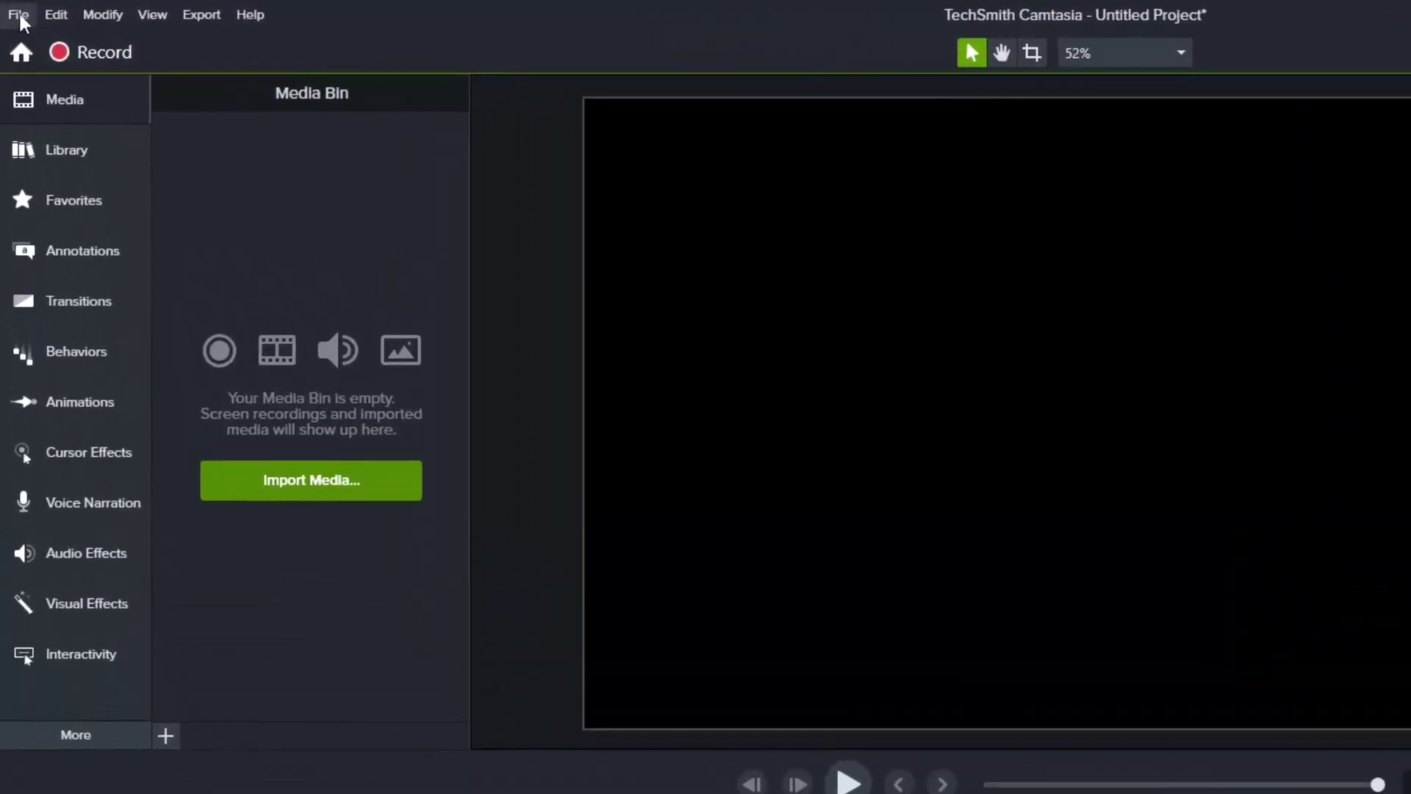
{"action": "left_click", "coordinate": [56, 15]}
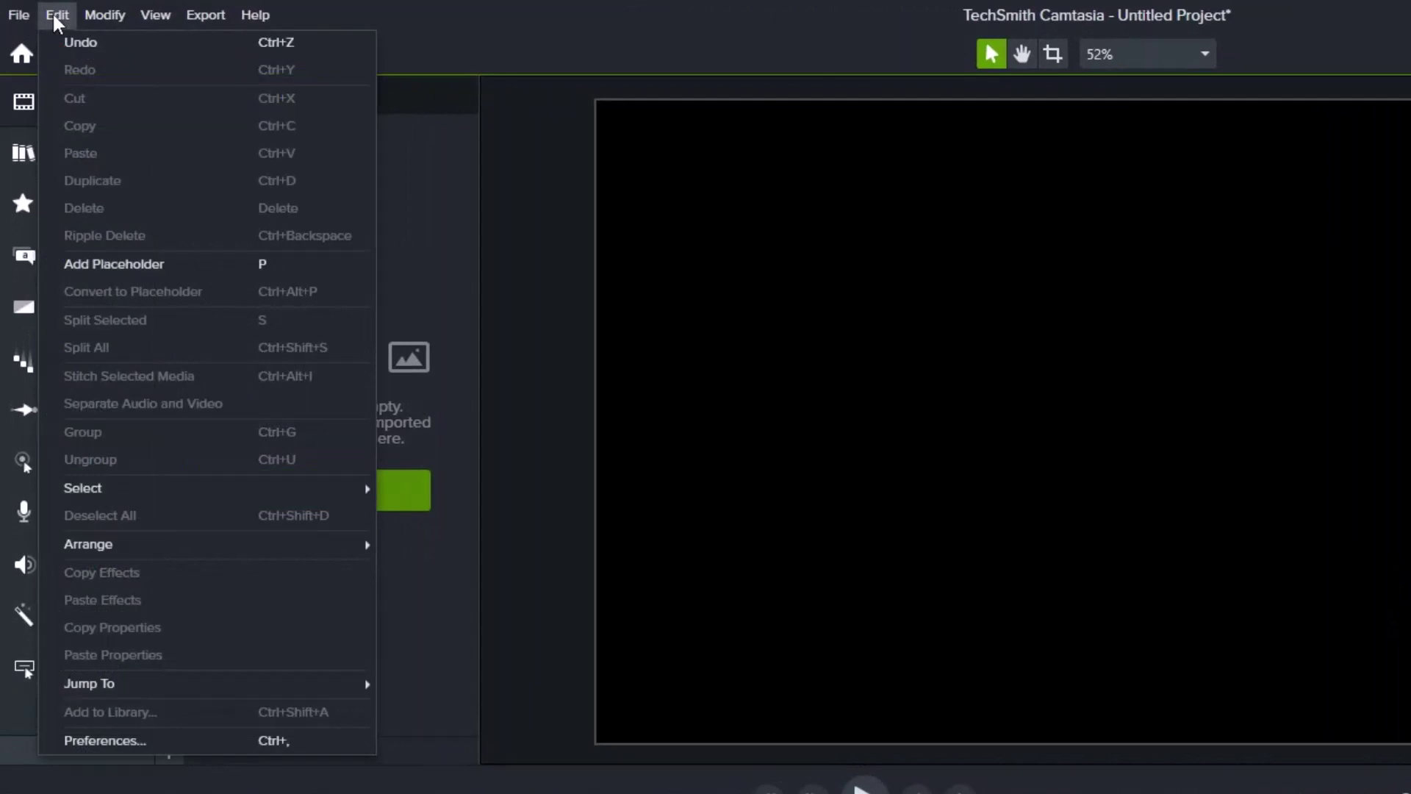
{"action": "left_click", "coordinate": [142, 739]}
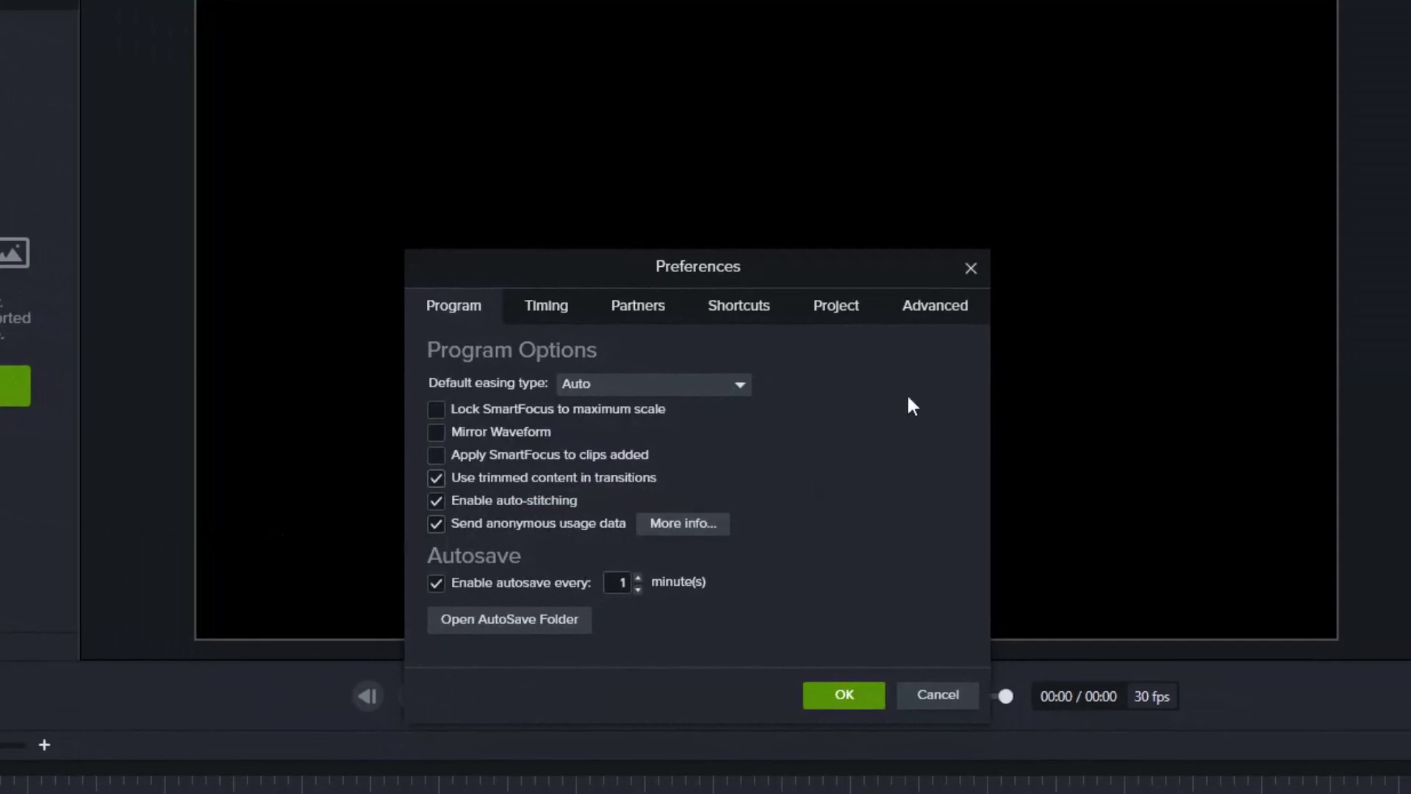
{"action": "left_click", "coordinate": [944, 308]}
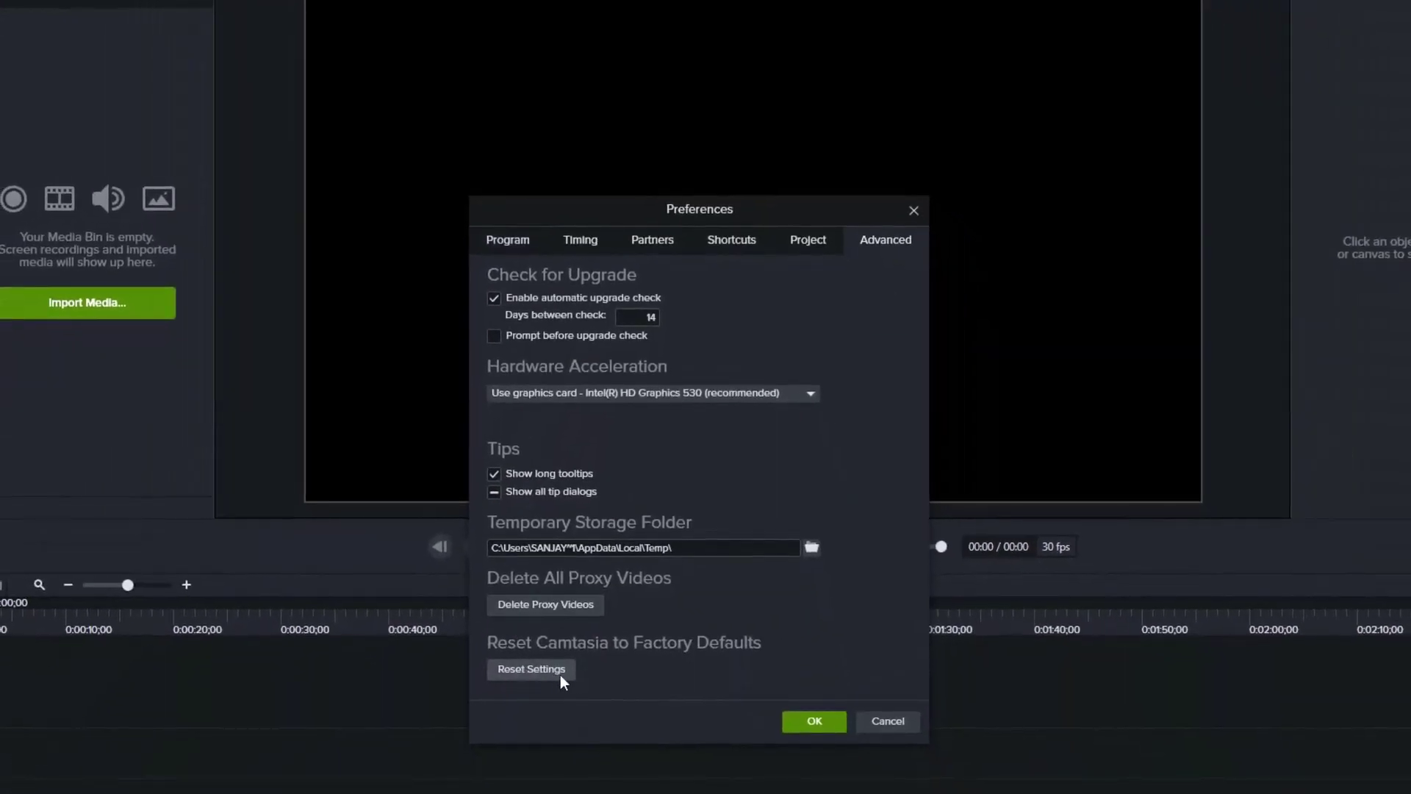
{"action": "left_click", "coordinate": [554, 670]}
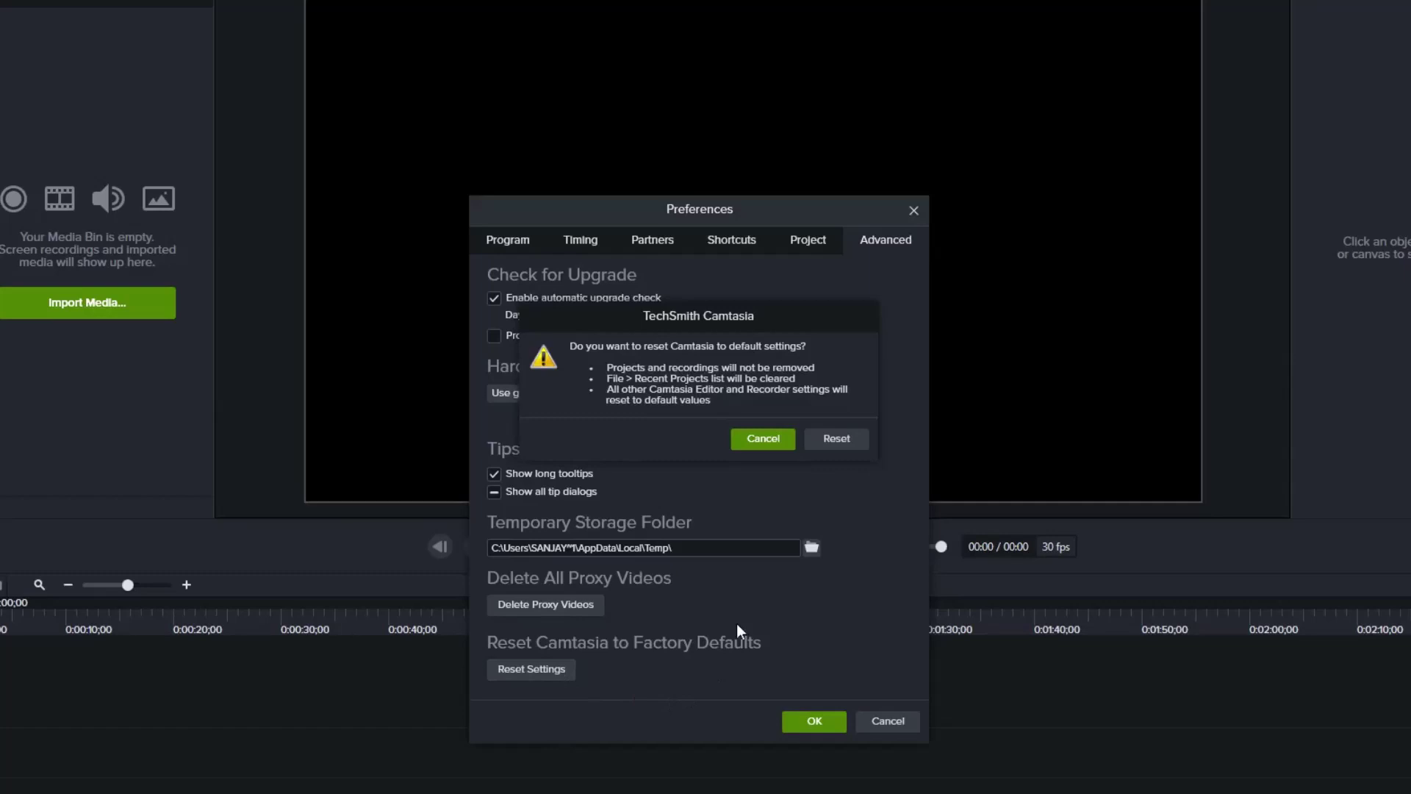
{"action": "left_click", "coordinate": [834, 440]}
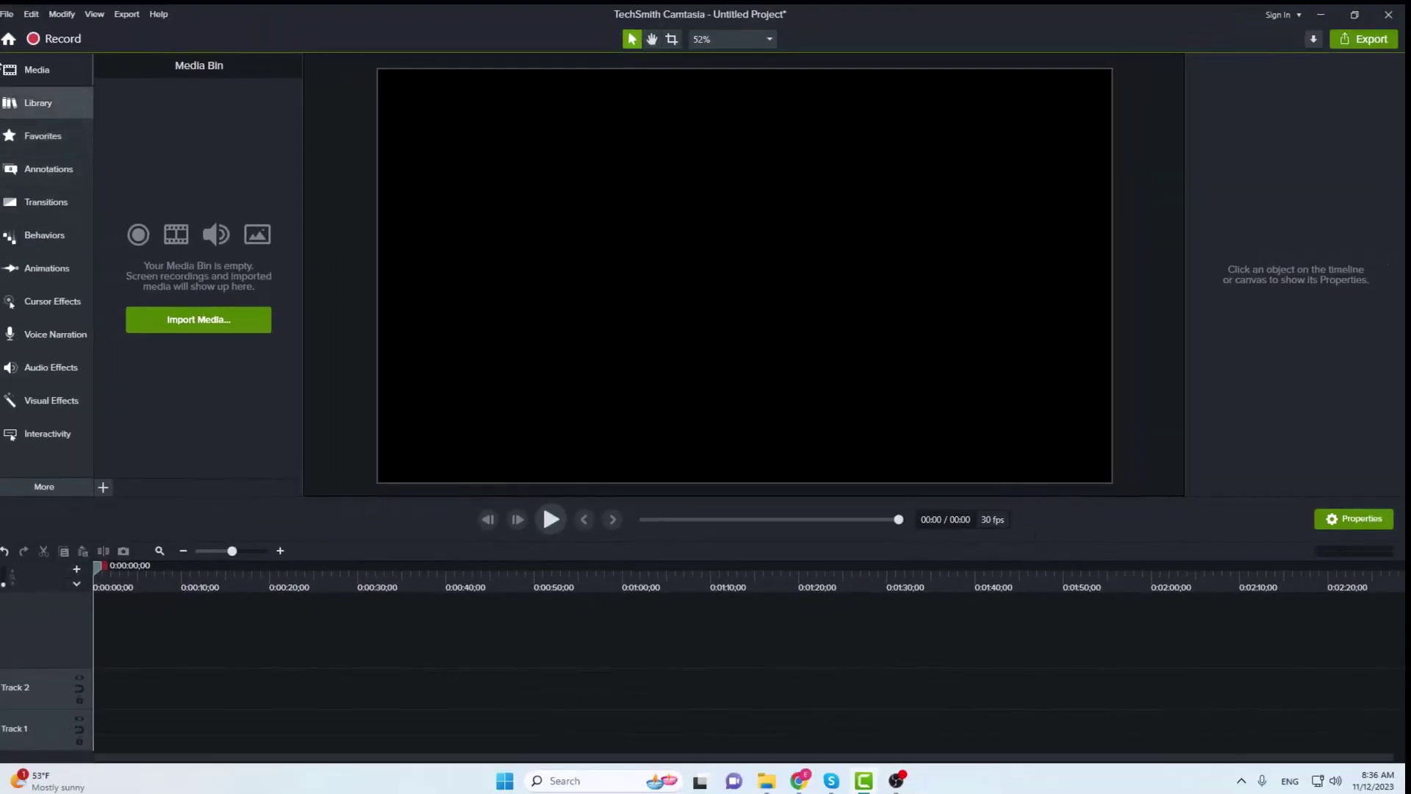
Reset the settings to factory defaults again and close Preferences with OK
{"action": "left_click", "coordinate": [30, 15]}
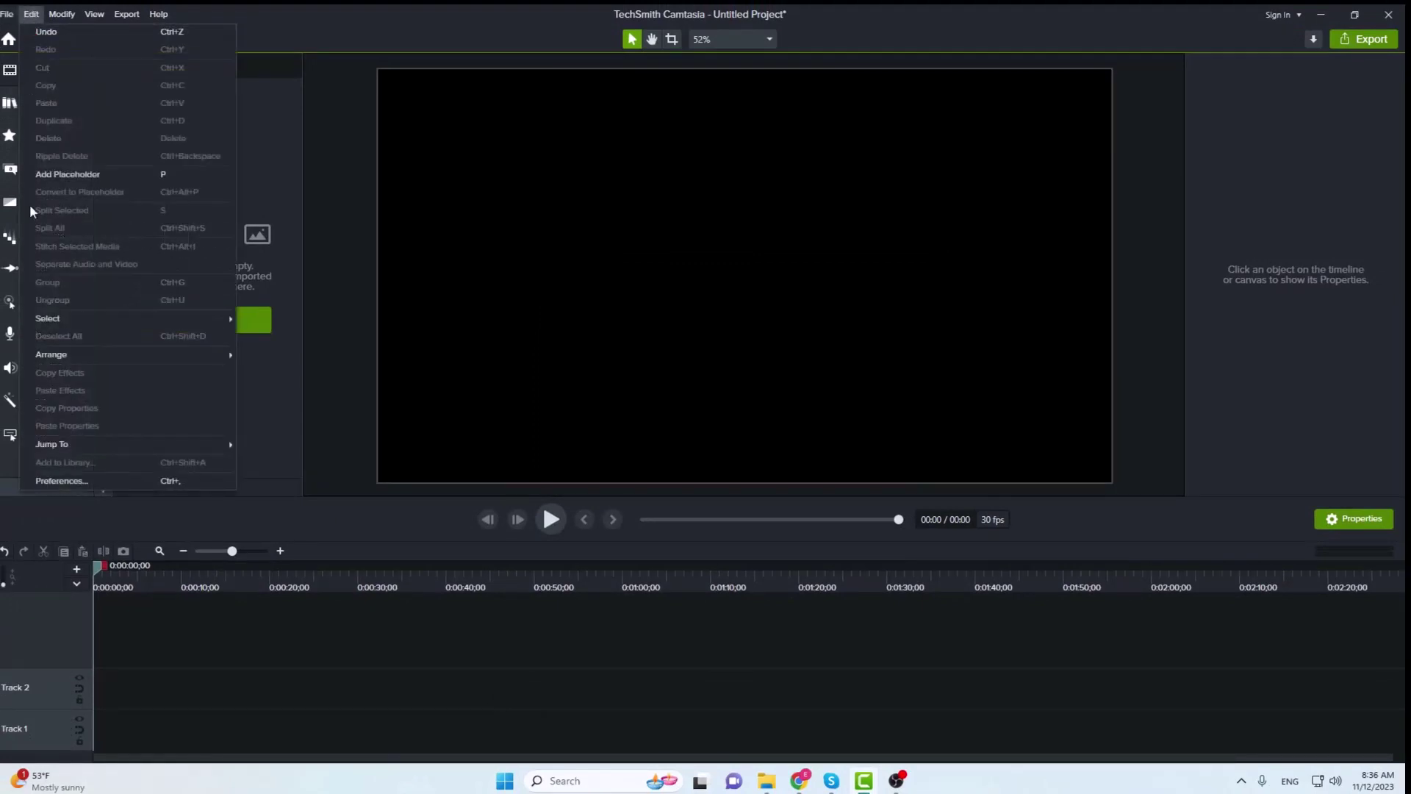
{"action": "left_click", "coordinate": [64, 478]}
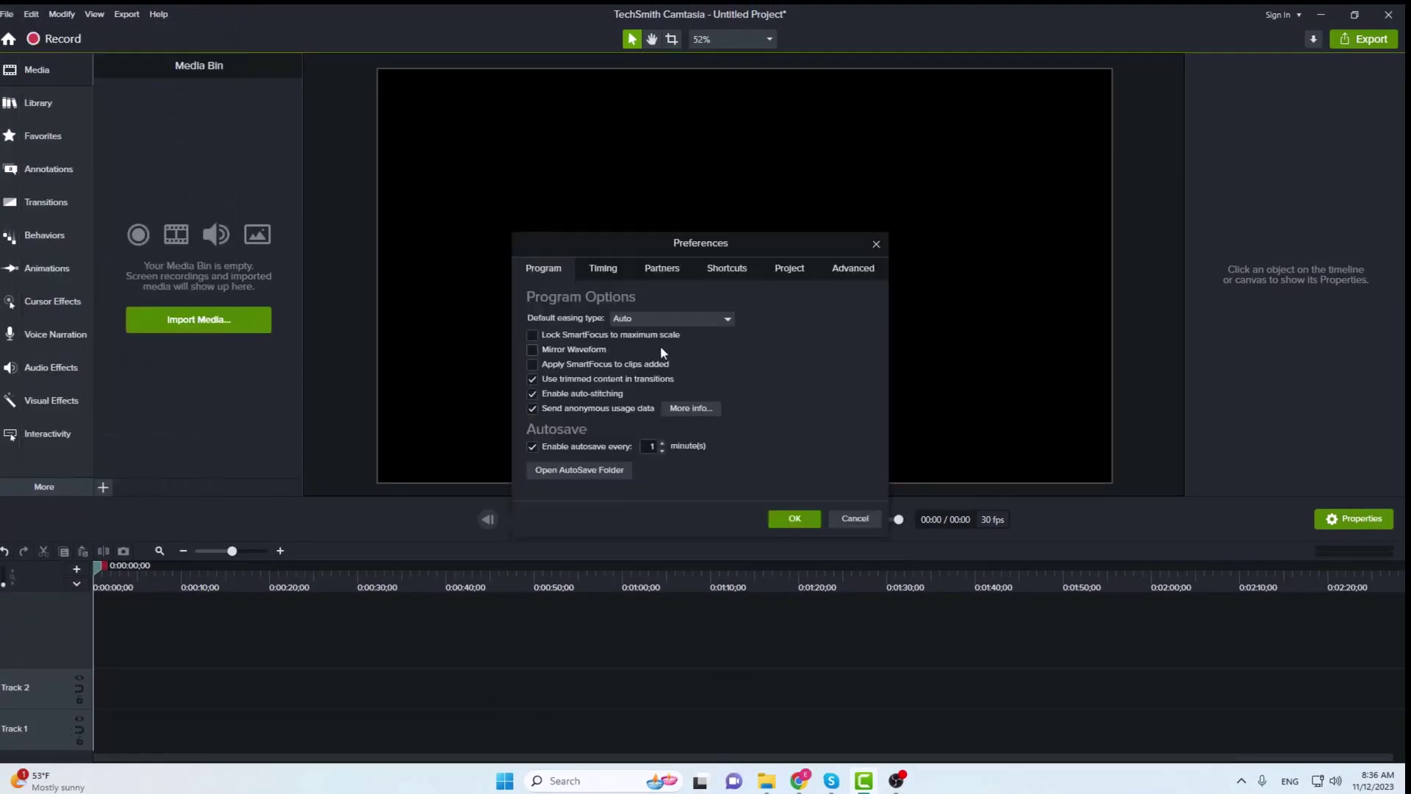
{"action": "left_click", "coordinate": [854, 268]}
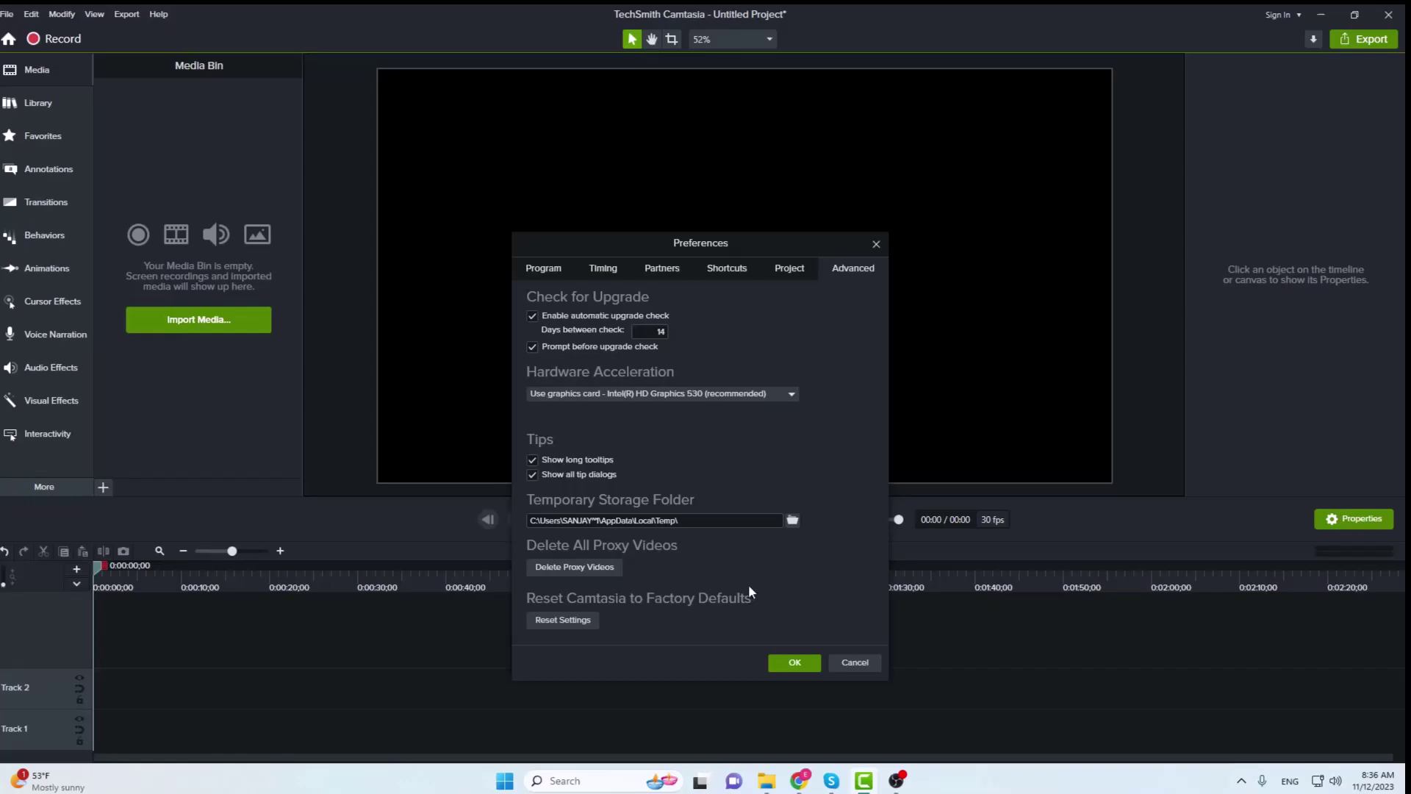
{"action": "left_click", "coordinate": [553, 620]}
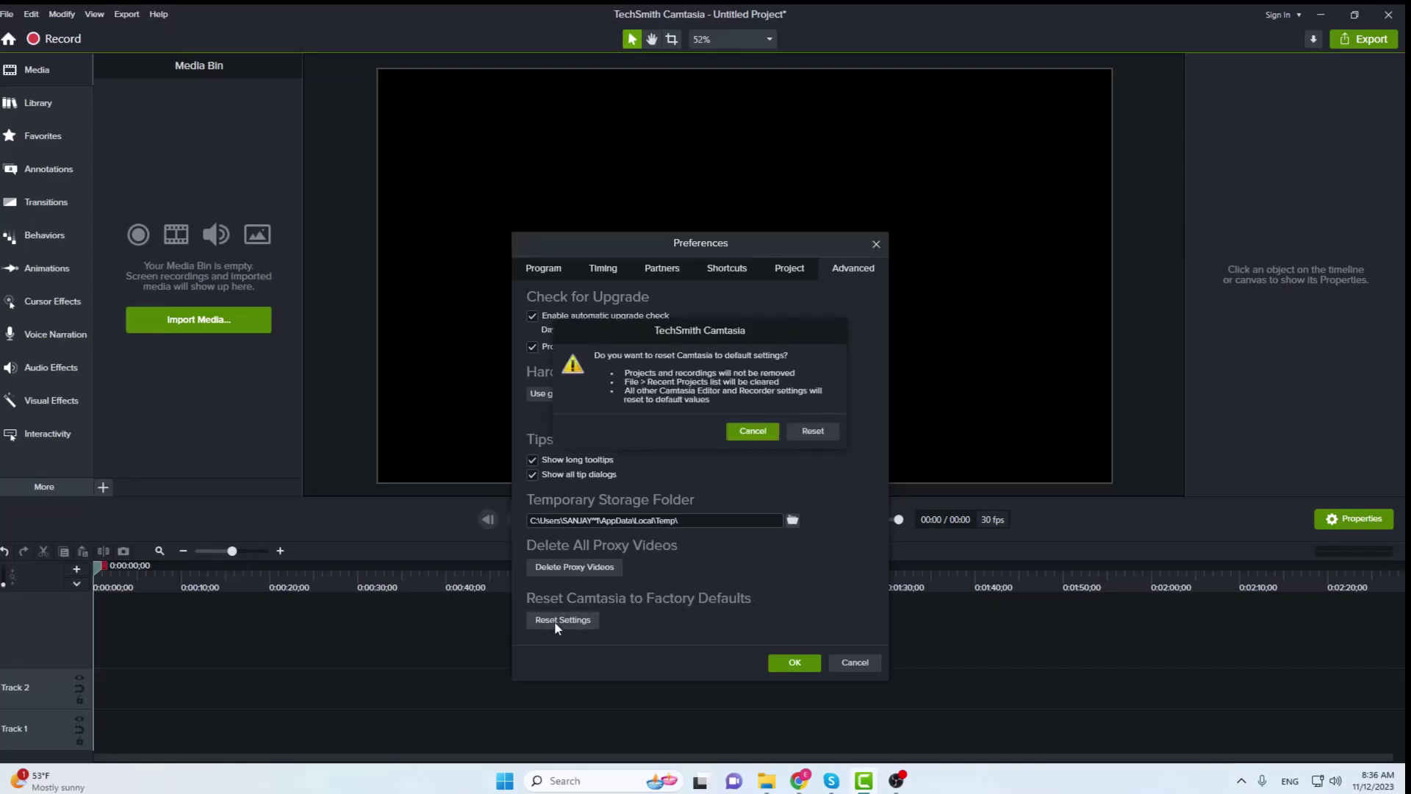
{"action": "left_click", "coordinate": [813, 432]}
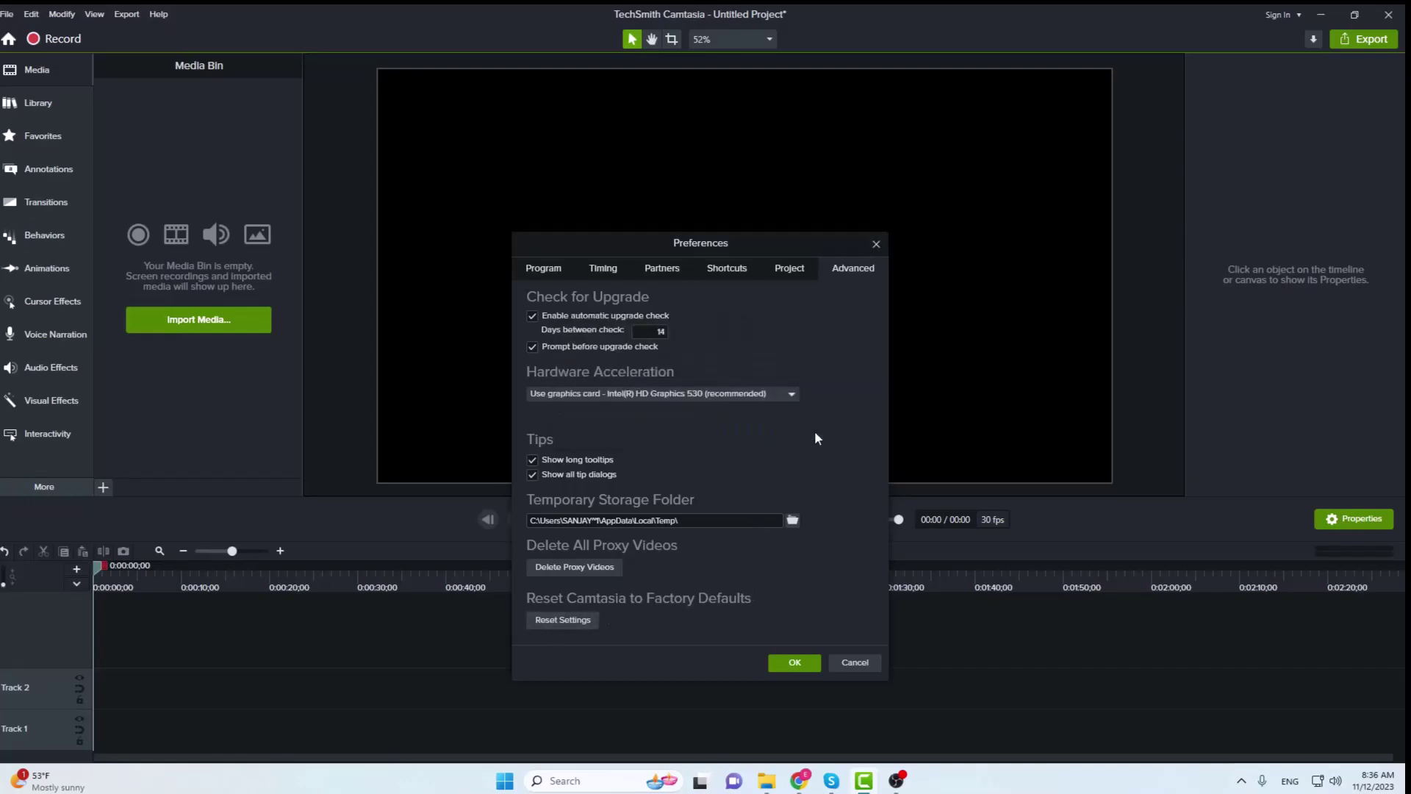
{"action": "left_click", "coordinate": [780, 666]}
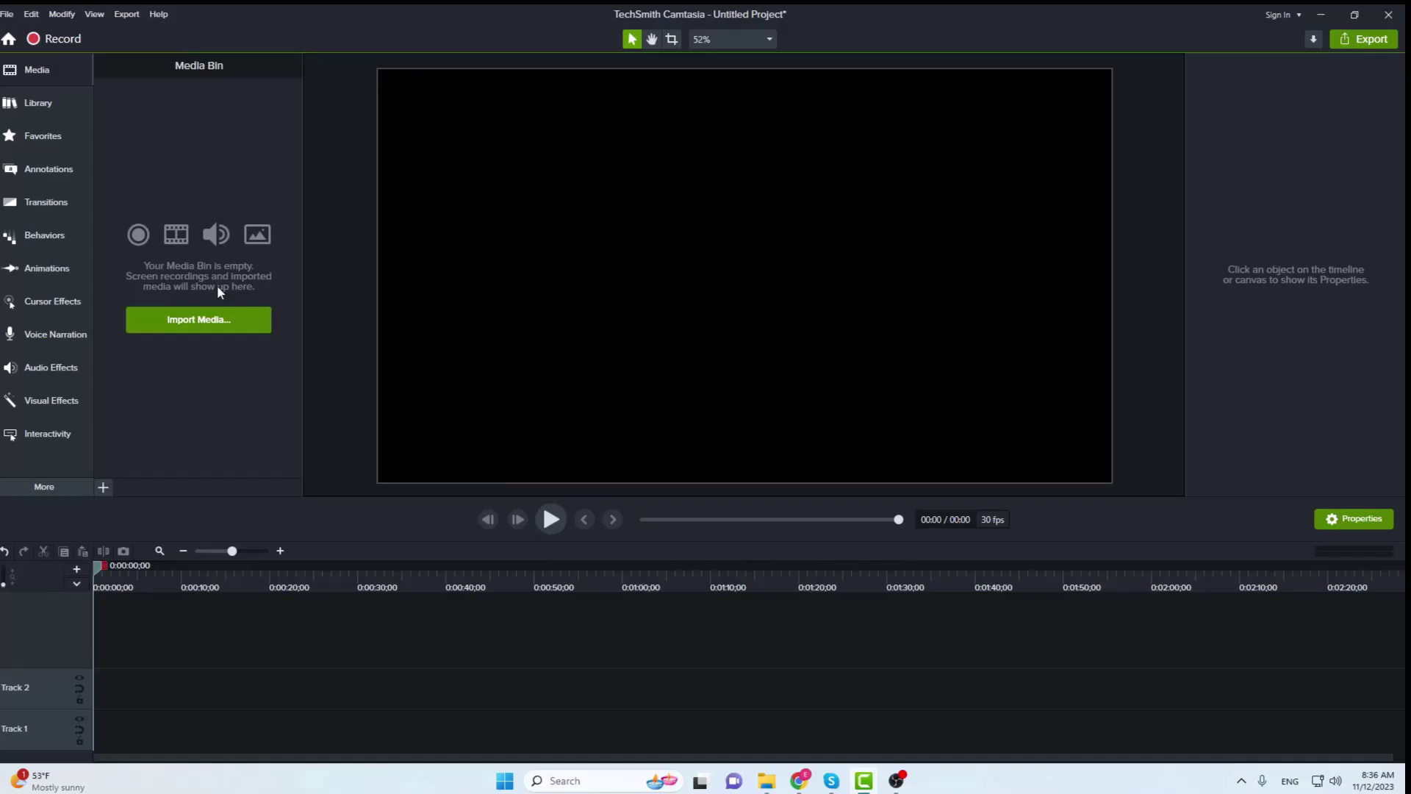
Import the reset gitlab password MP4 from Videos again, which hits the same cannot-load error
{"action": "left_click", "coordinate": [190, 323]}
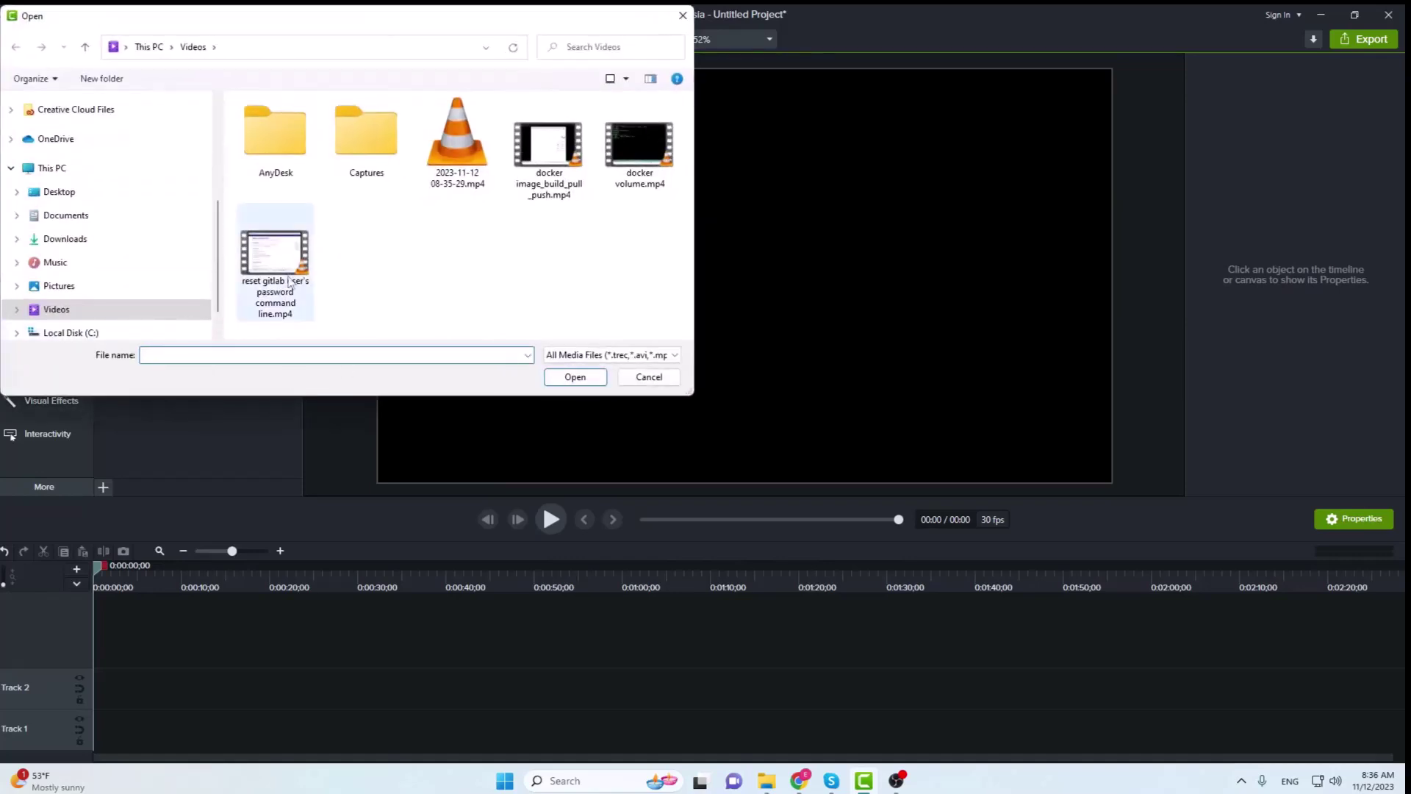
{"action": "left_click", "coordinate": [285, 272]}
{"action": "left_click", "coordinate": [575, 377]}
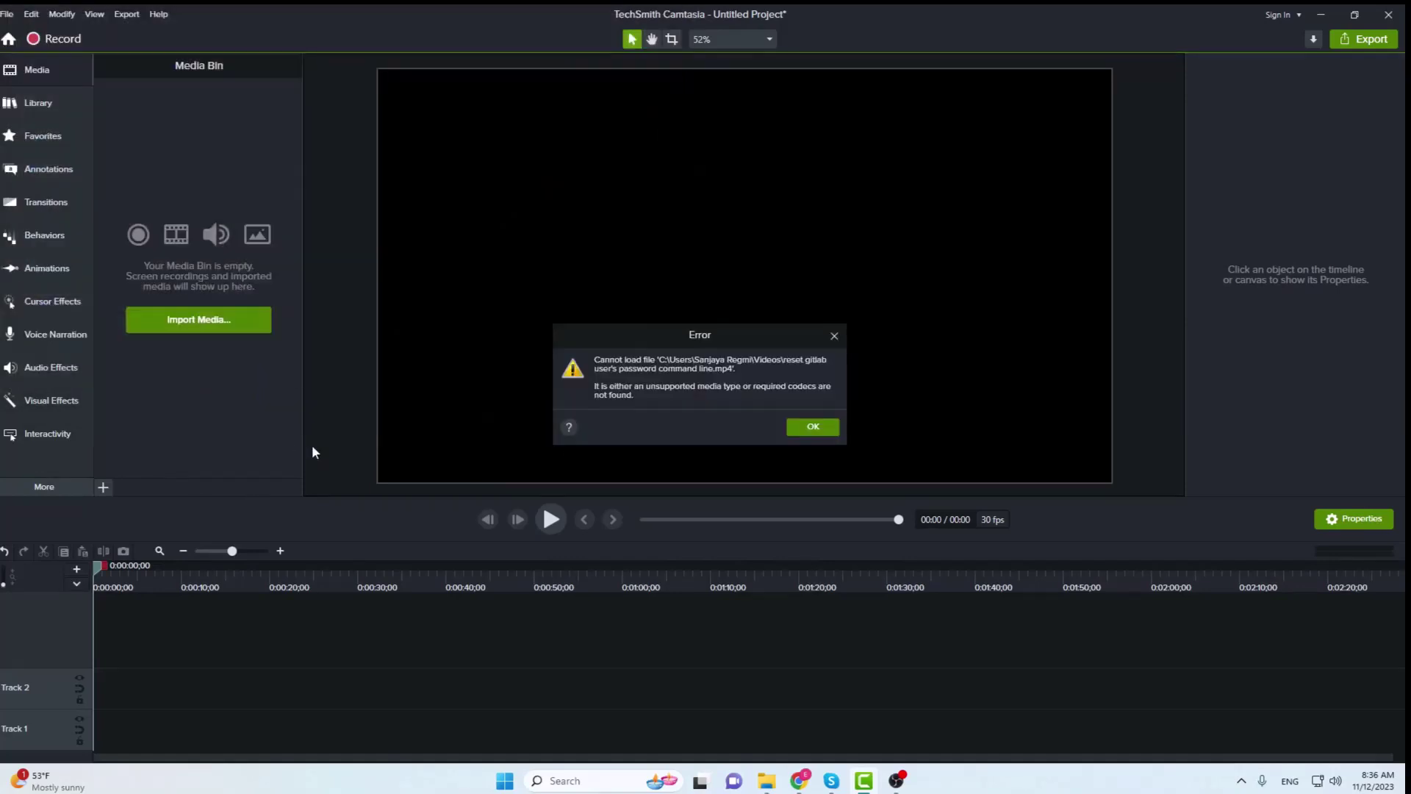
Dismiss the error, then delete all proxy videos and reset settings to defaults in Preferences > Advanced
{"action": "left_click", "coordinate": [807, 432]}
{"action": "left_click", "coordinate": [32, 15]}
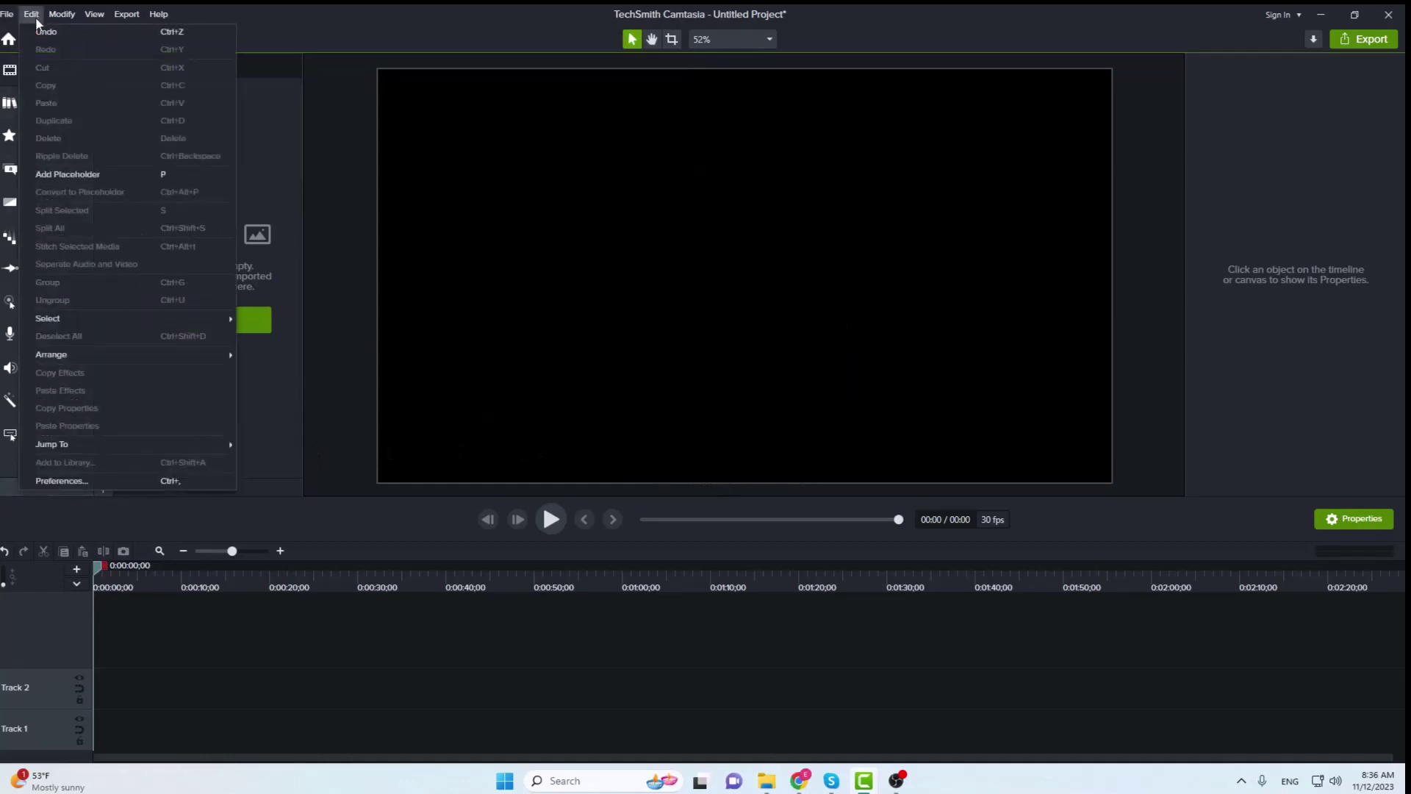
{"action": "left_click", "coordinate": [100, 480]}
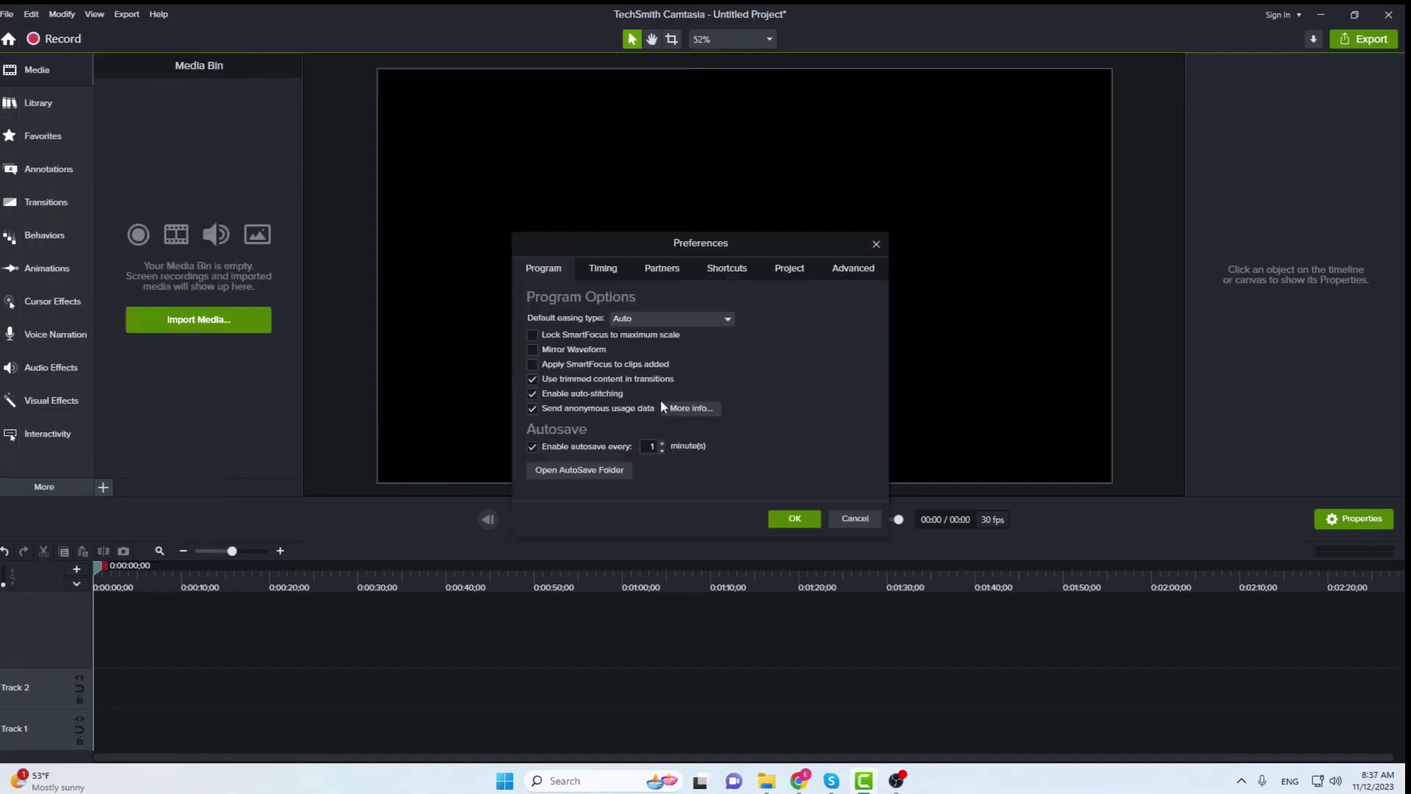
{"action": "left_click", "coordinate": [852, 269]}
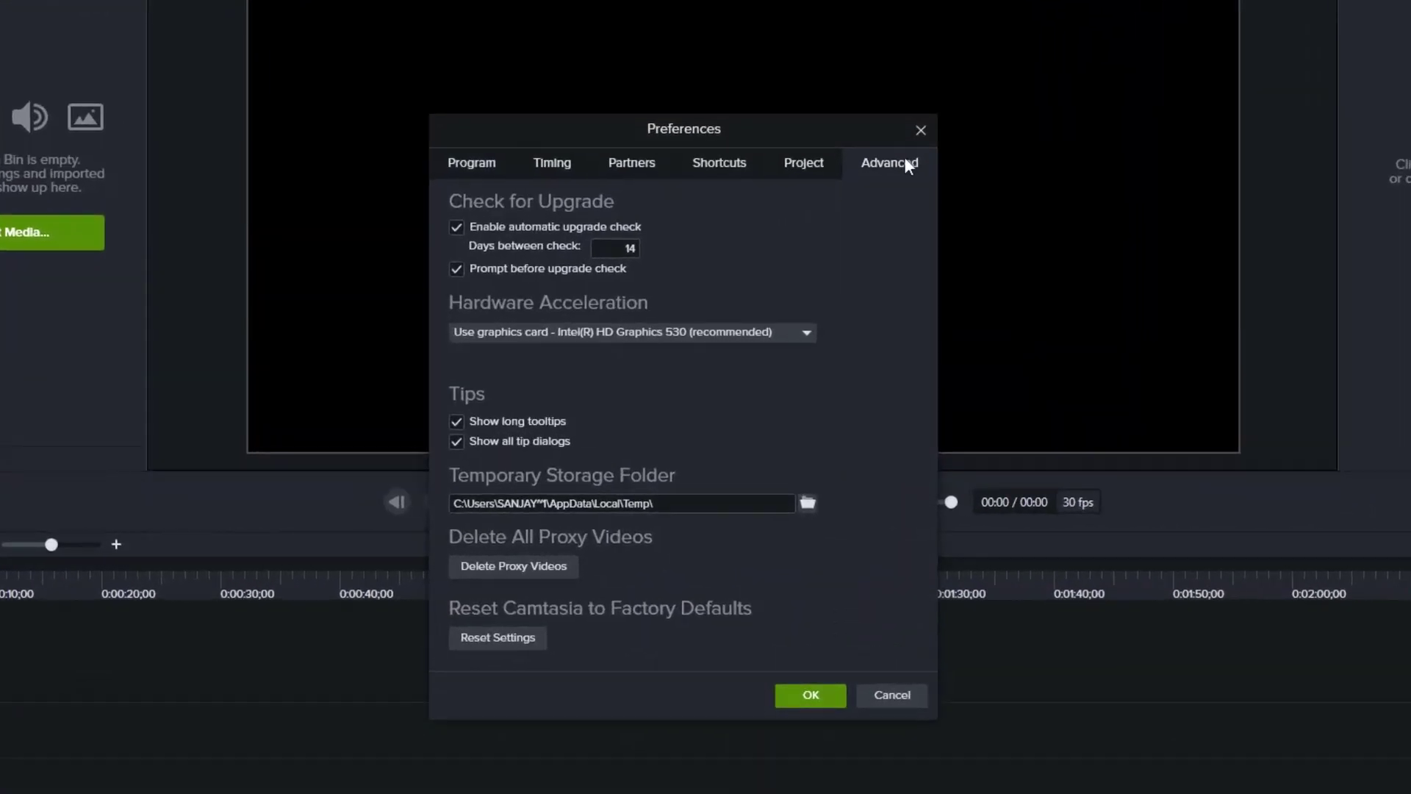
{"action": "left_click", "coordinate": [548, 565]}
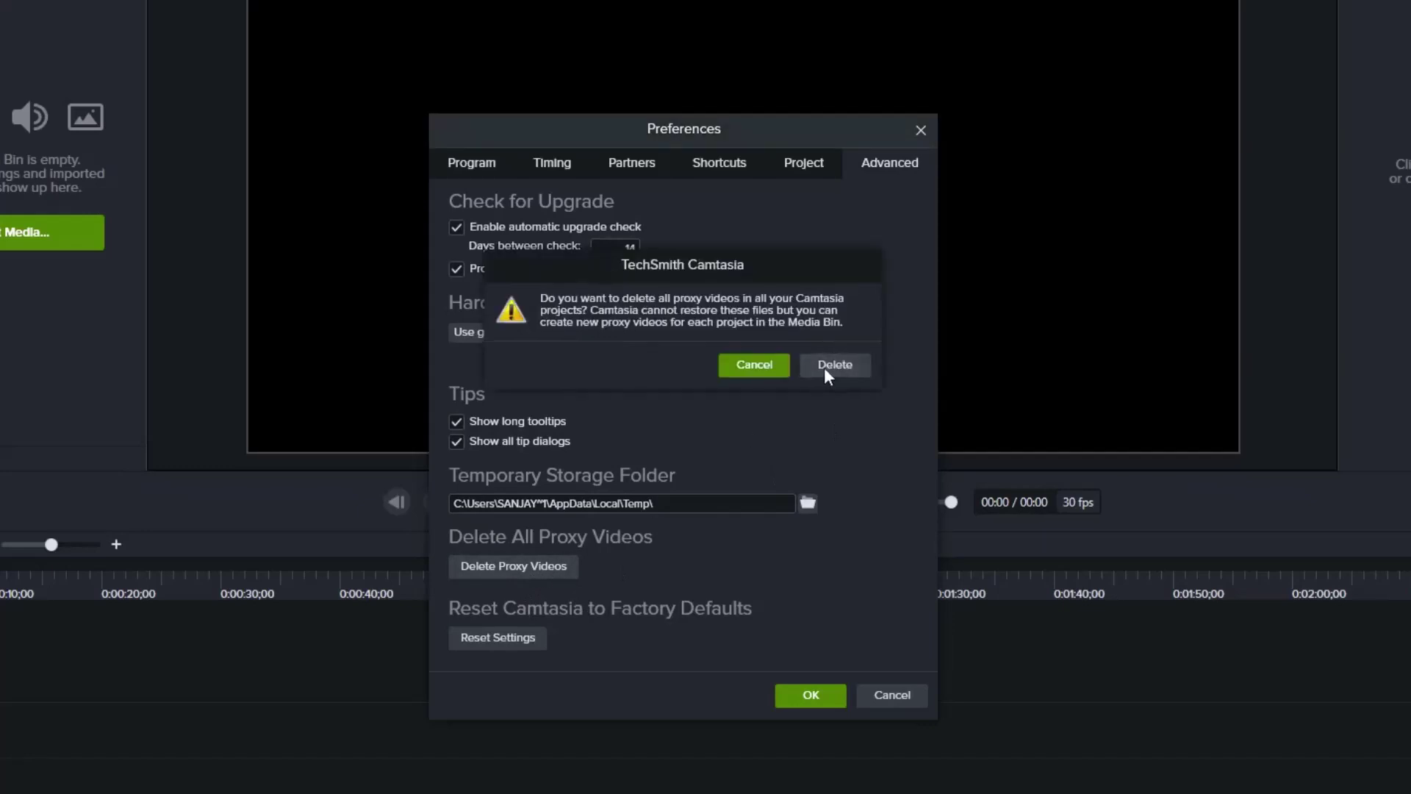
{"action": "left_click", "coordinate": [824, 366]}
{"action": "left_click", "coordinate": [506, 641]}
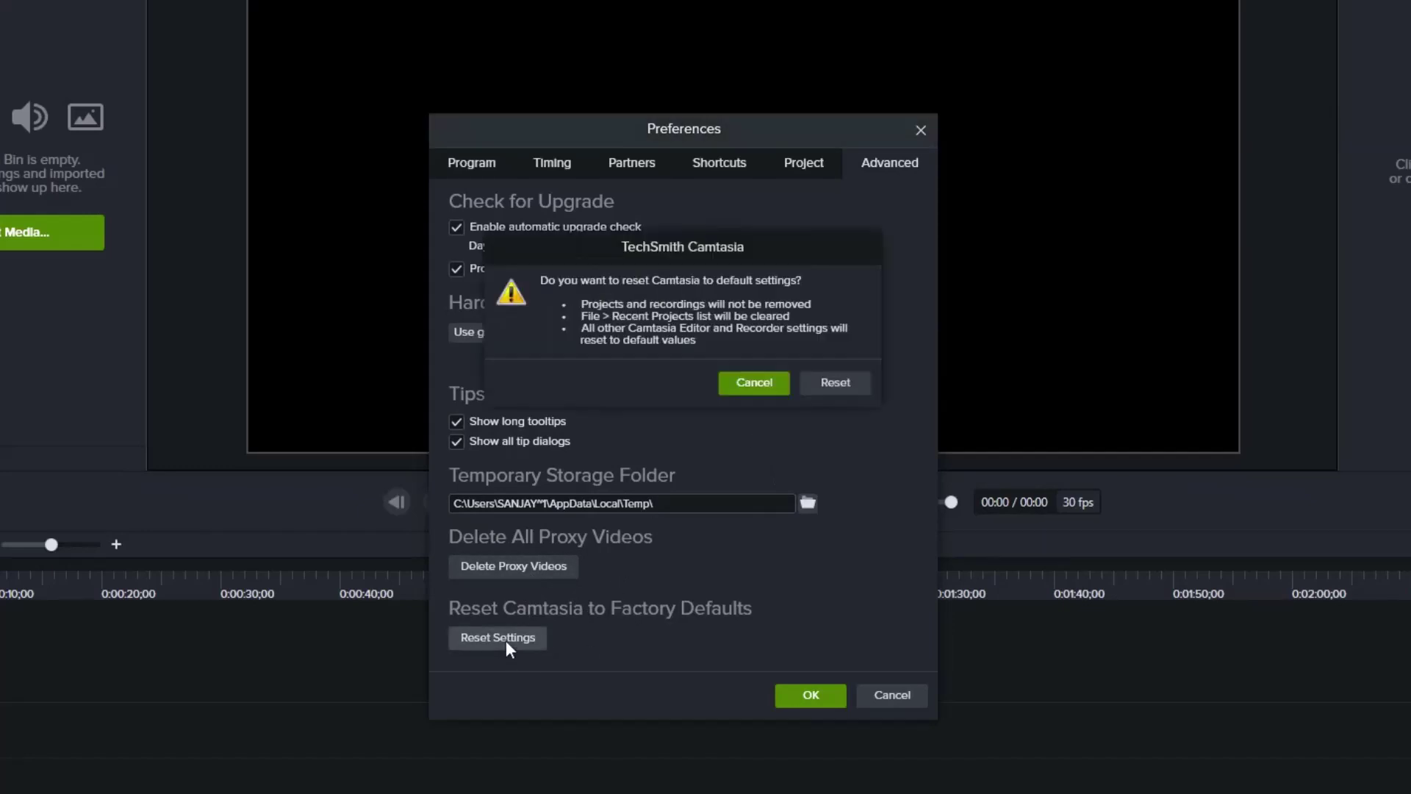
{"action": "left_click", "coordinate": [837, 383]}
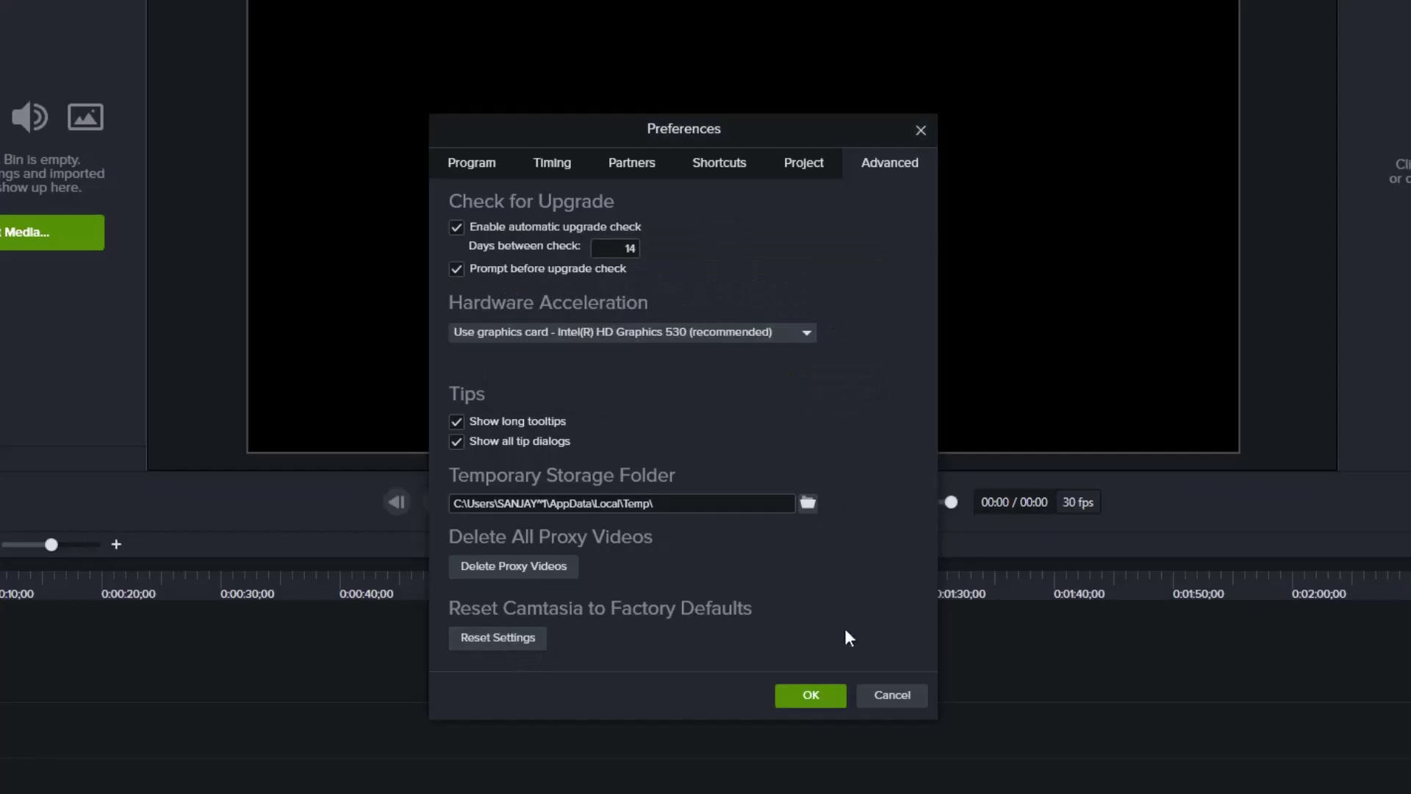
Close Preferences and quit Camtasia without saving the project
{"action": "left_click", "coordinate": [811, 695]}
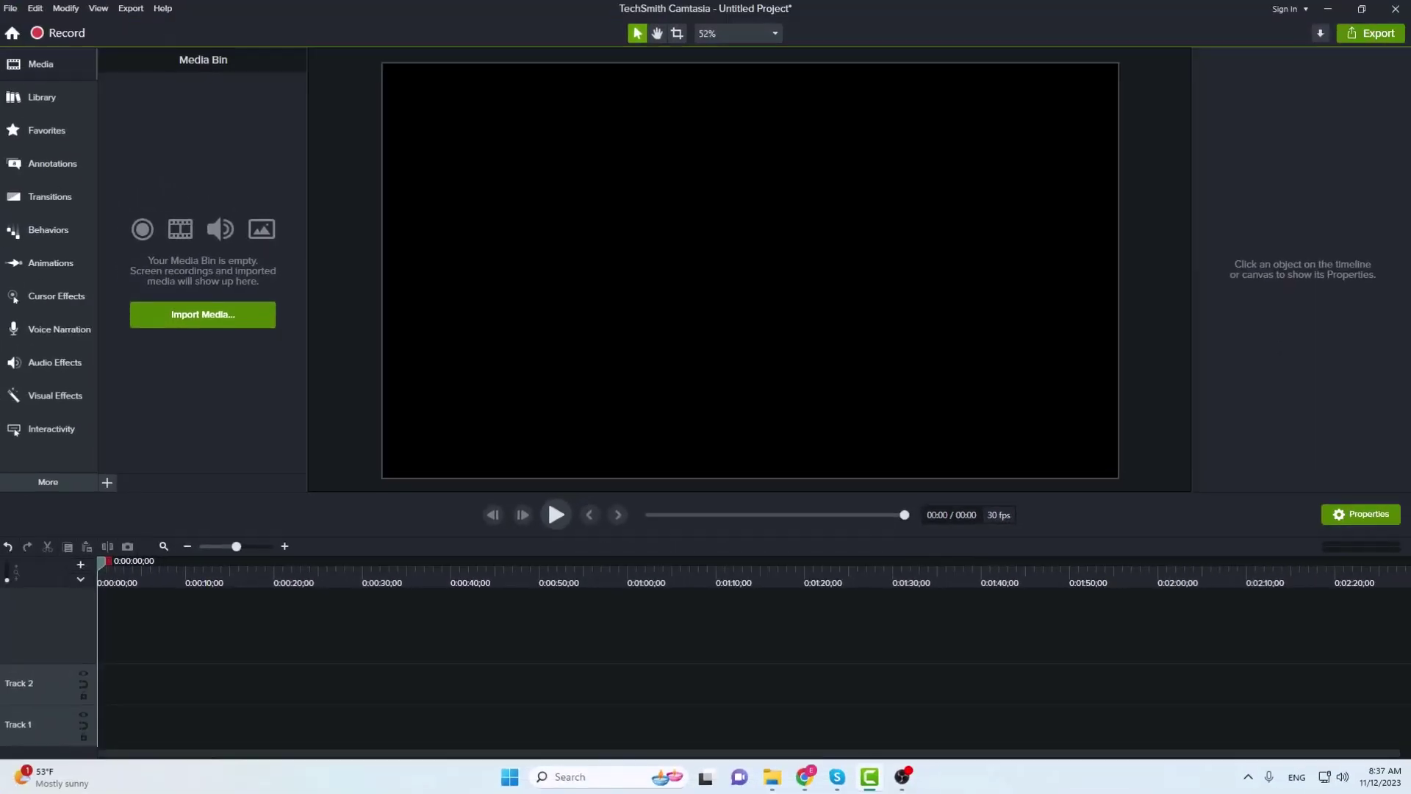
{"action": "left_click", "coordinate": [1389, 13]}
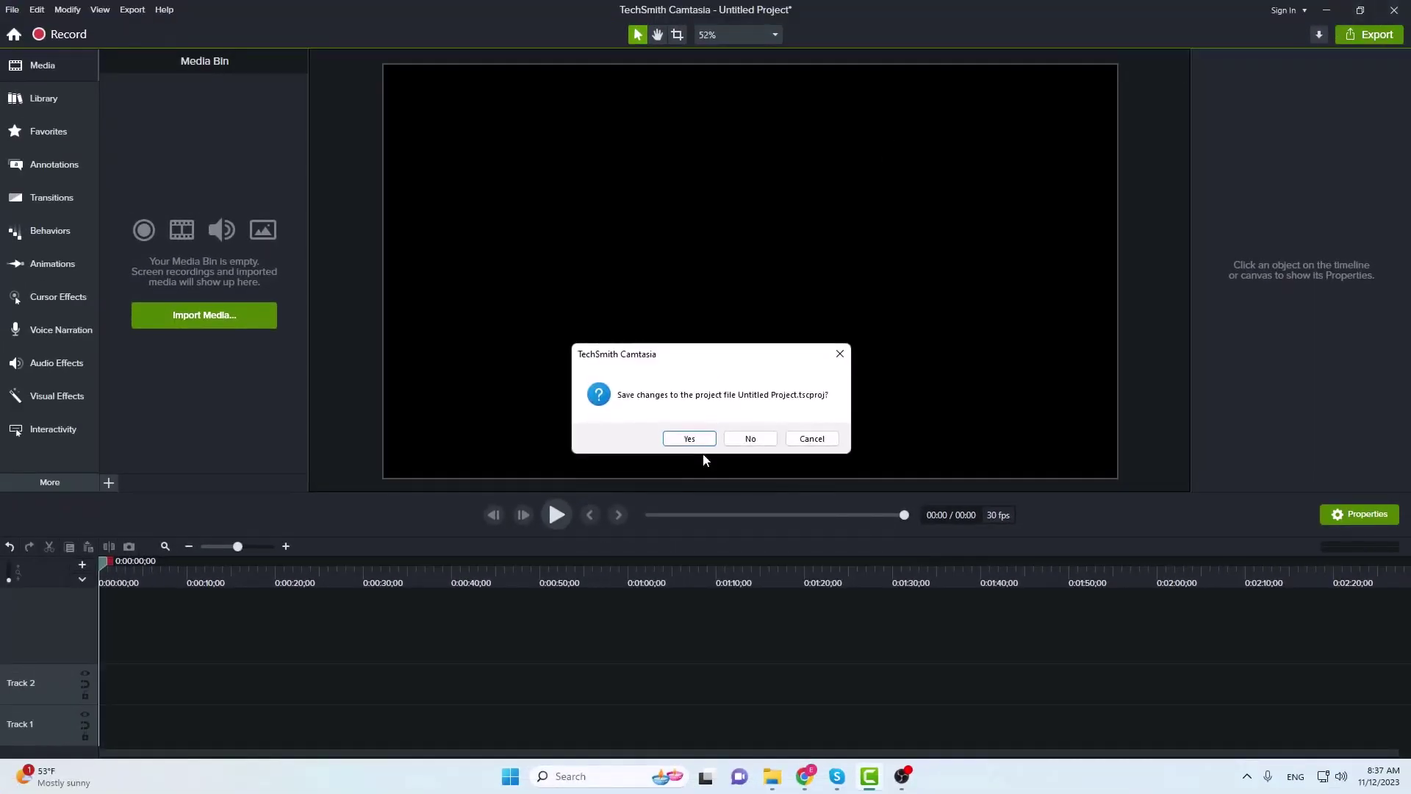
{"action": "left_click", "coordinate": [750, 438]}
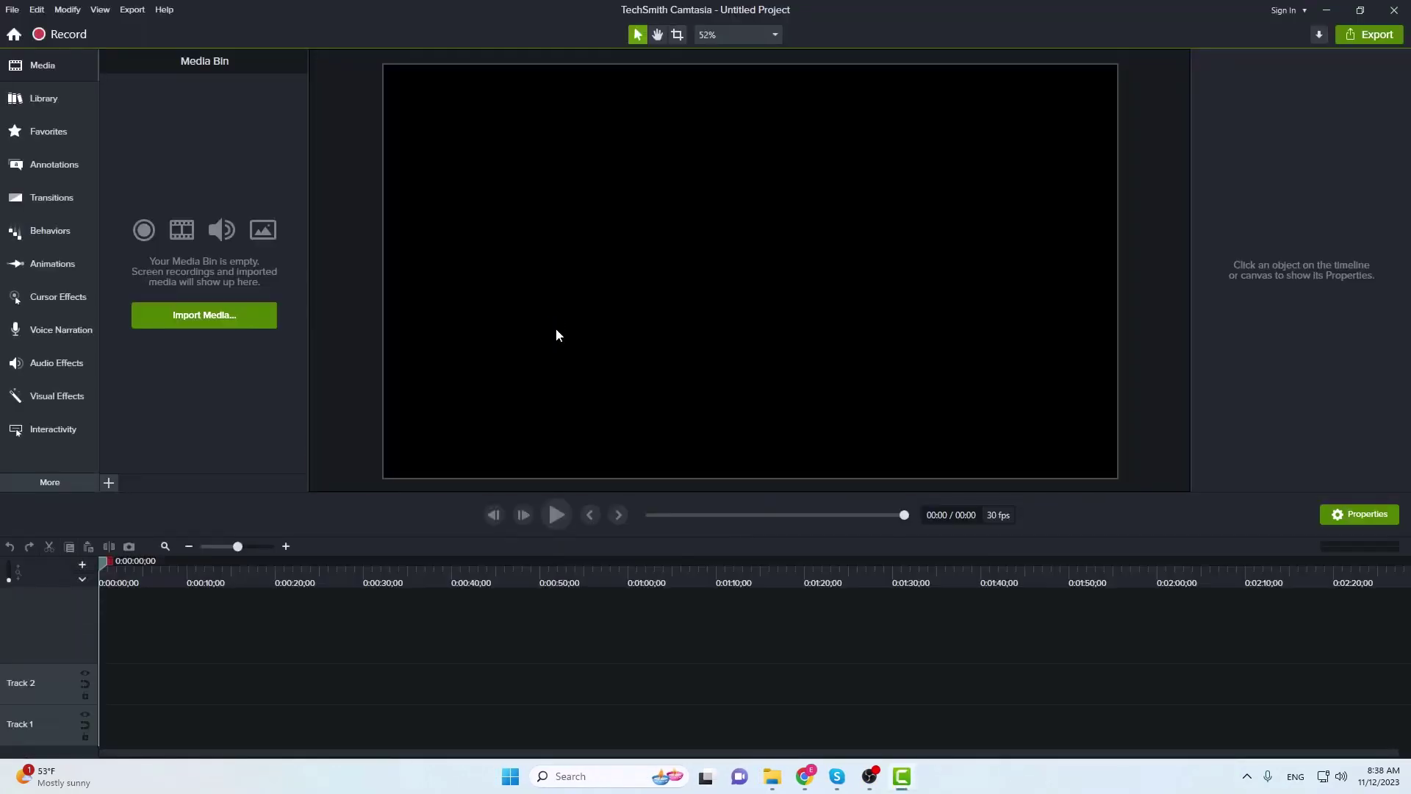
In the restarted Camtasia, import the reset gitlab password MP4, which fails as unsupported media
{"action": "left_click", "coordinate": [228, 318]}
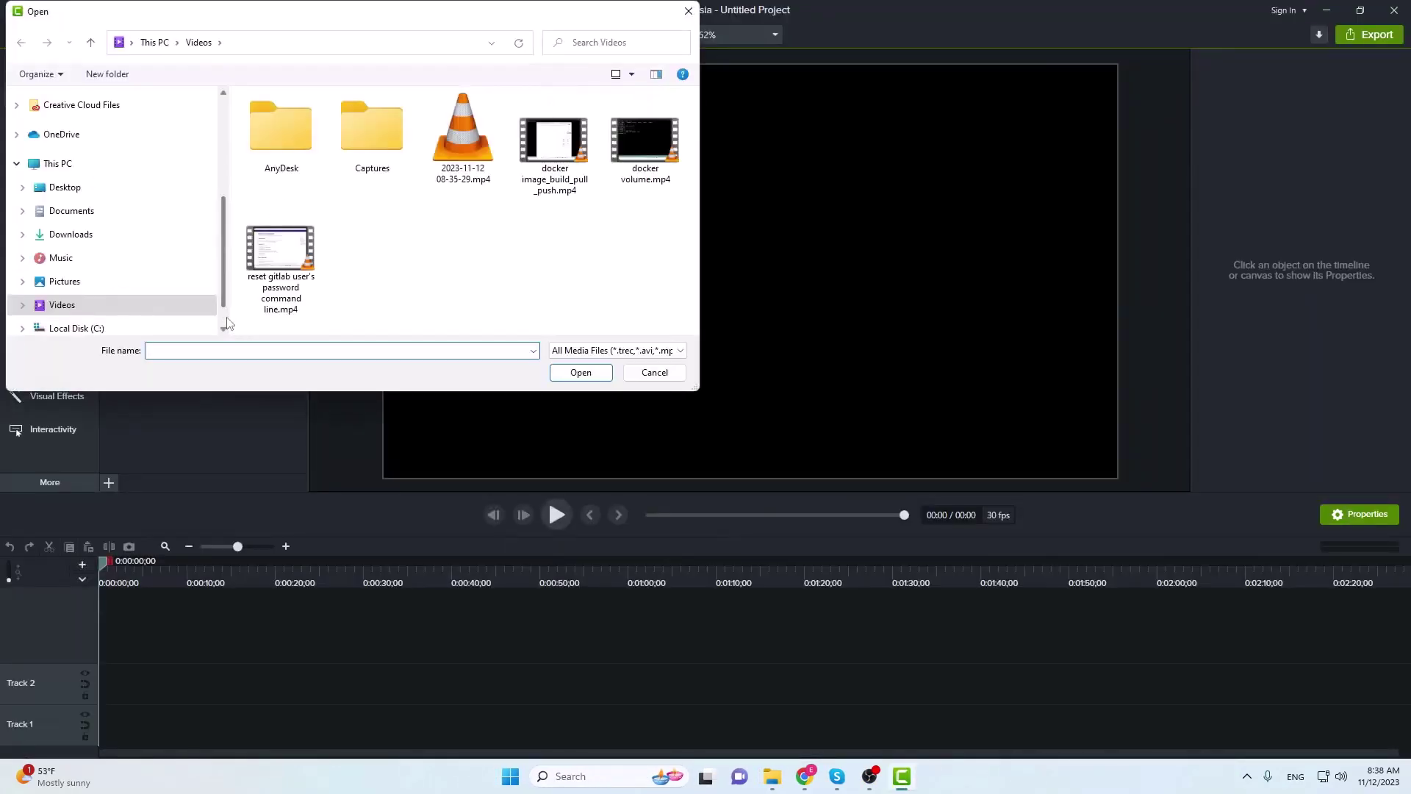
{"action": "left_click", "coordinate": [285, 313]}
{"action": "left_click", "coordinate": [580, 373]}
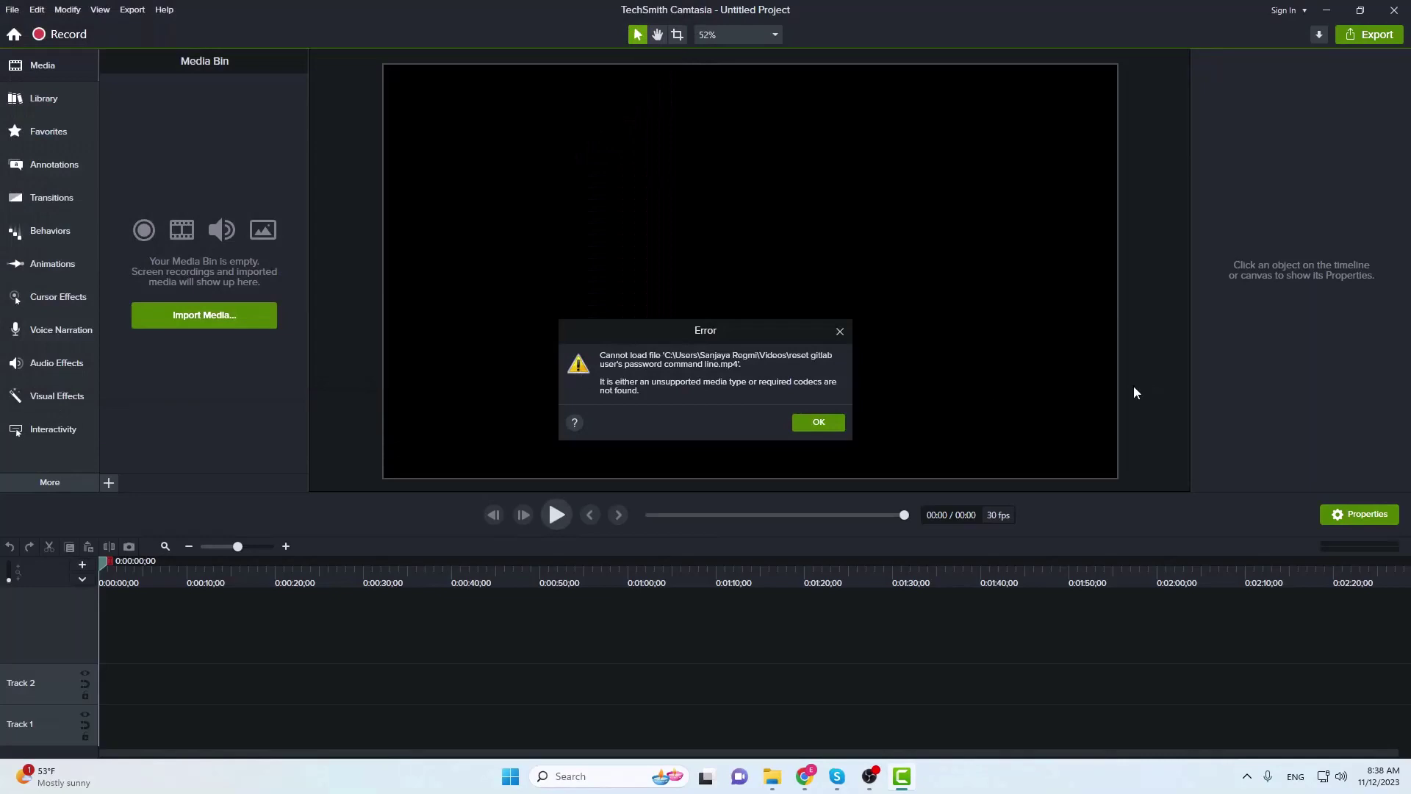
In Chrome, search 'download handbrake' and open the official HandBrake downloads page
{"action": "left_click", "coordinate": [879, 781]}
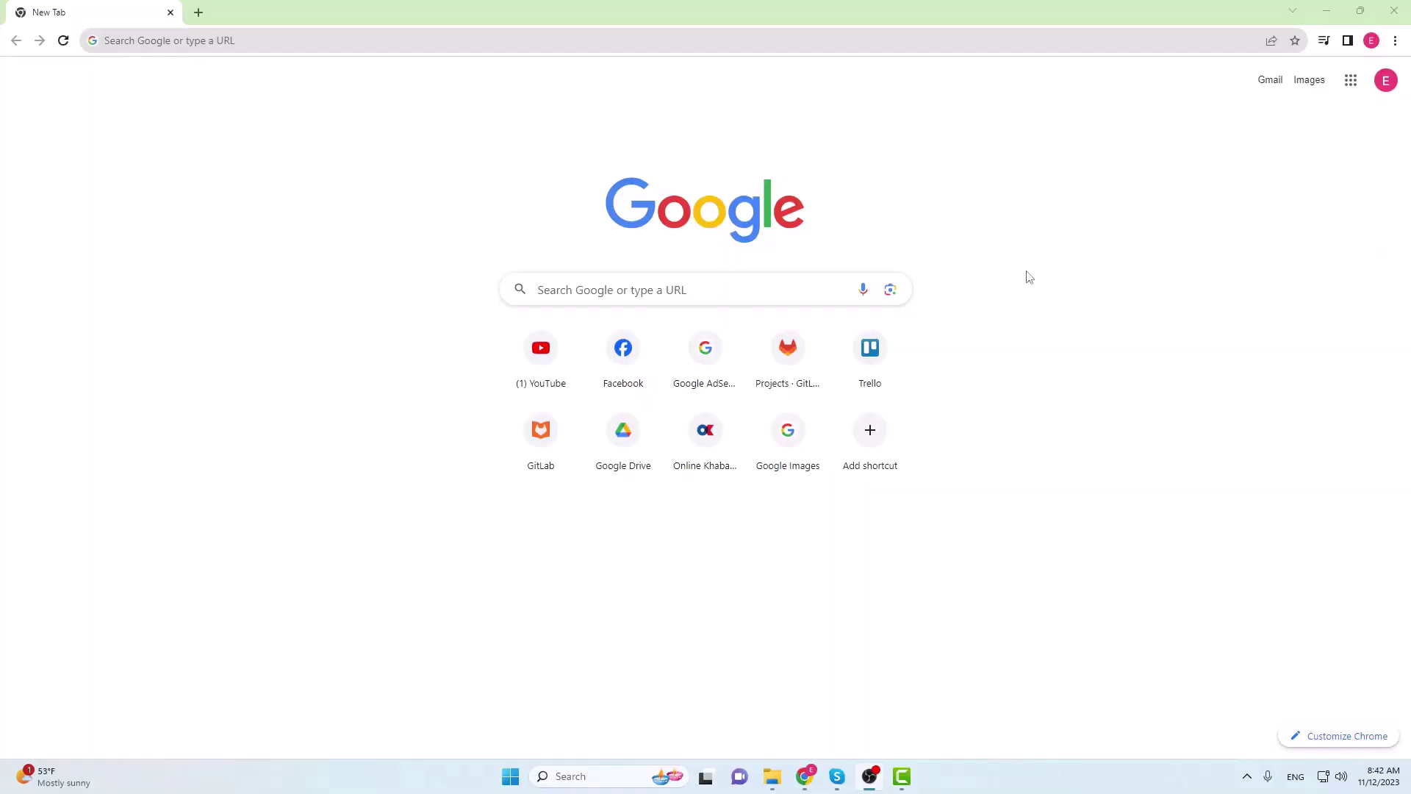
{"action": "left_click", "coordinate": [602, 283]}
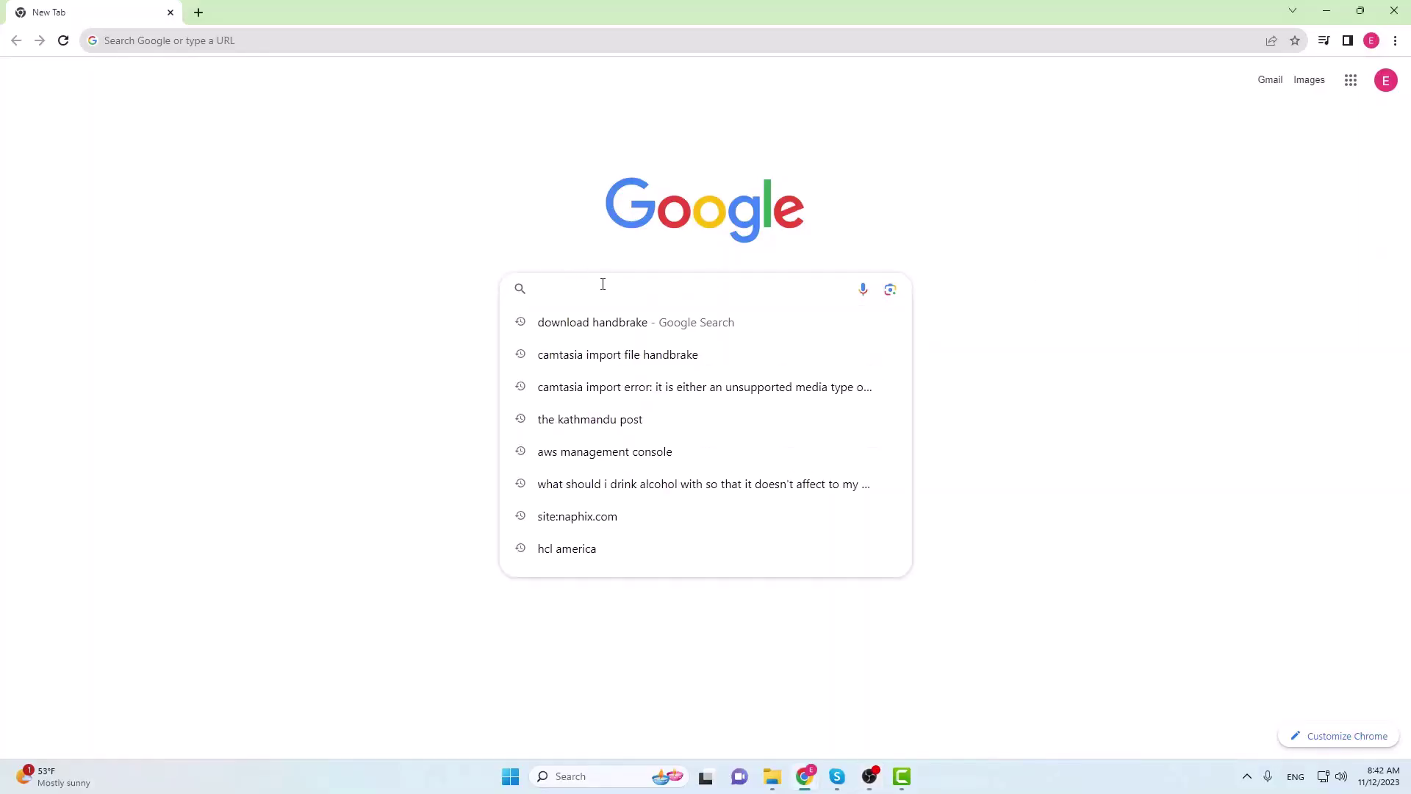
{"action": "type", "text": "download"}
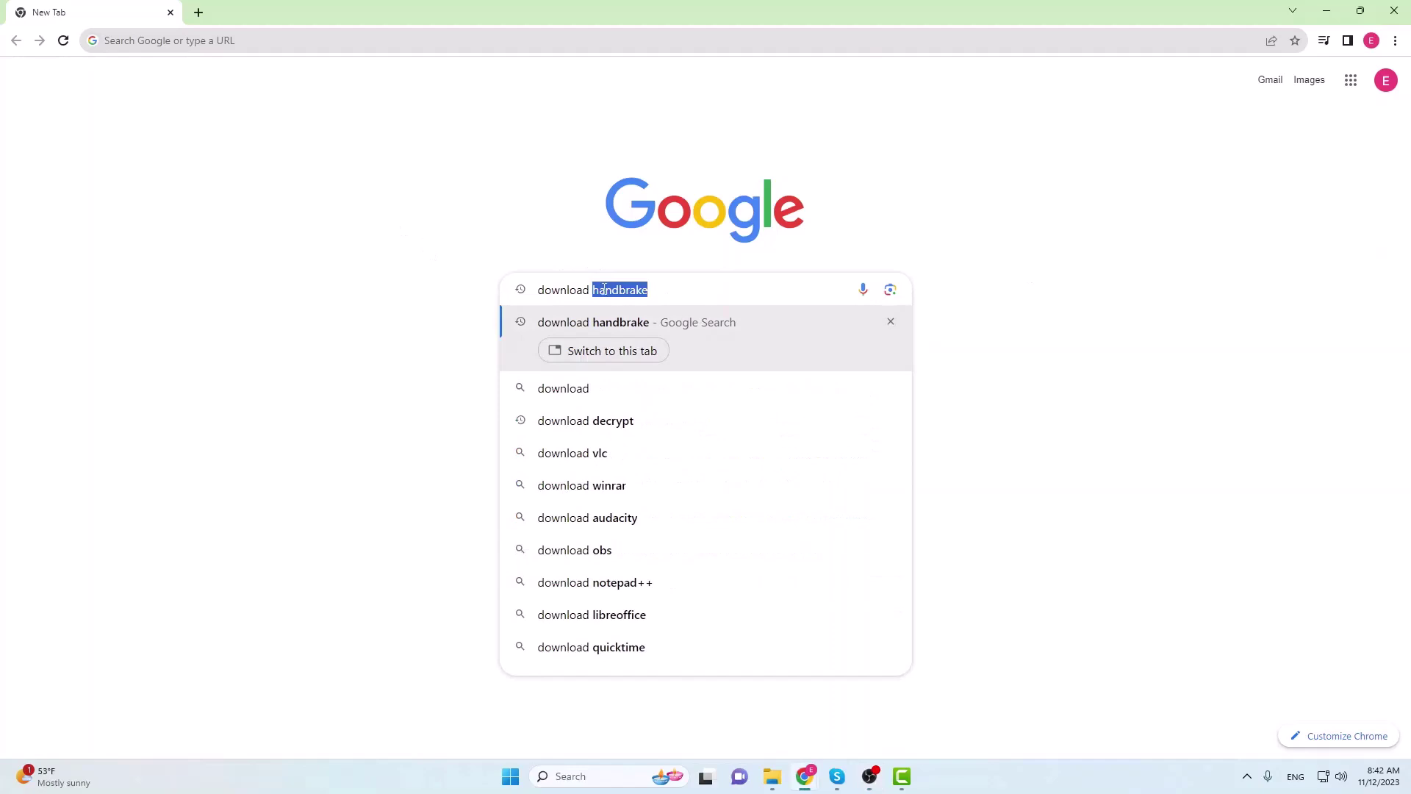
{"action": "key", "text": "Return"}
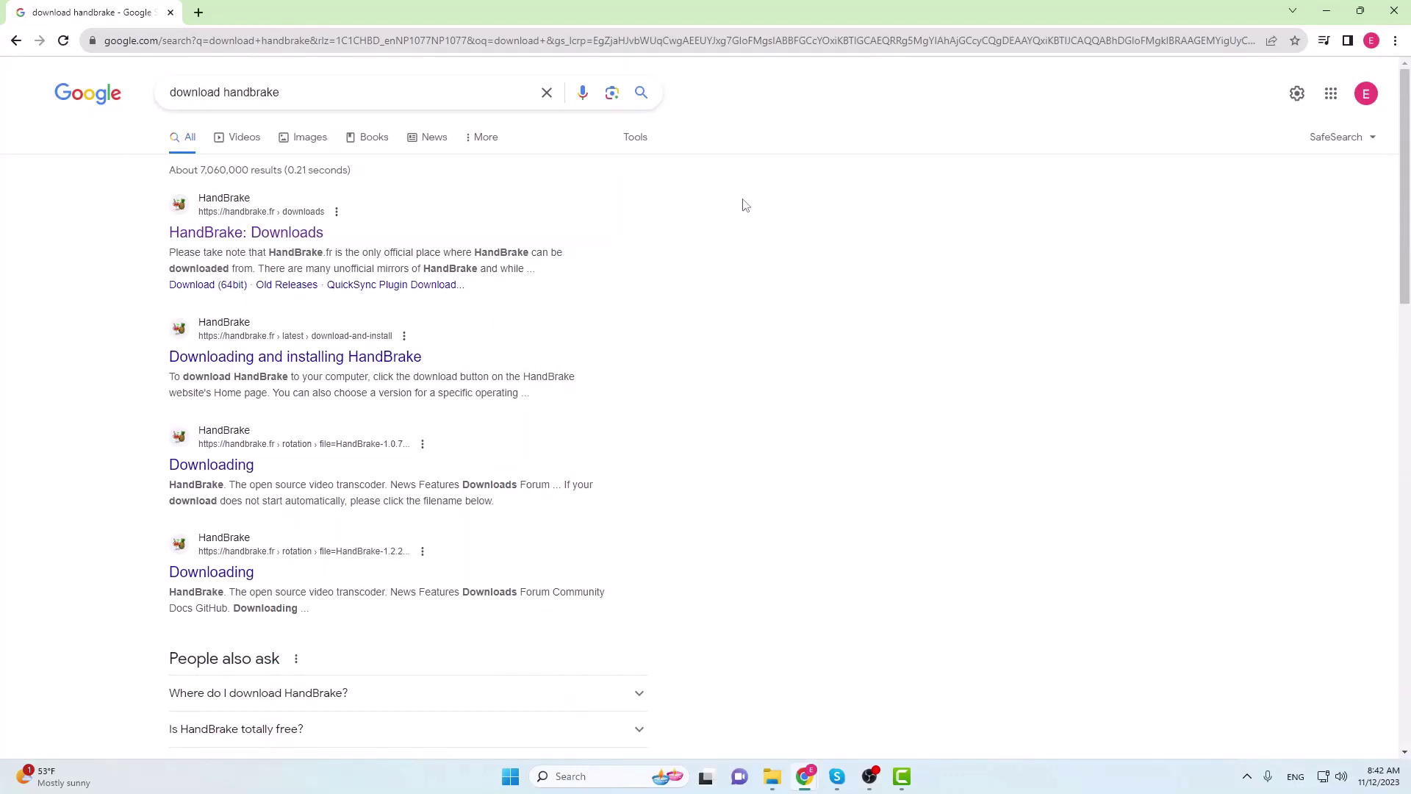
{"action": "left_click", "coordinate": [314, 234]}
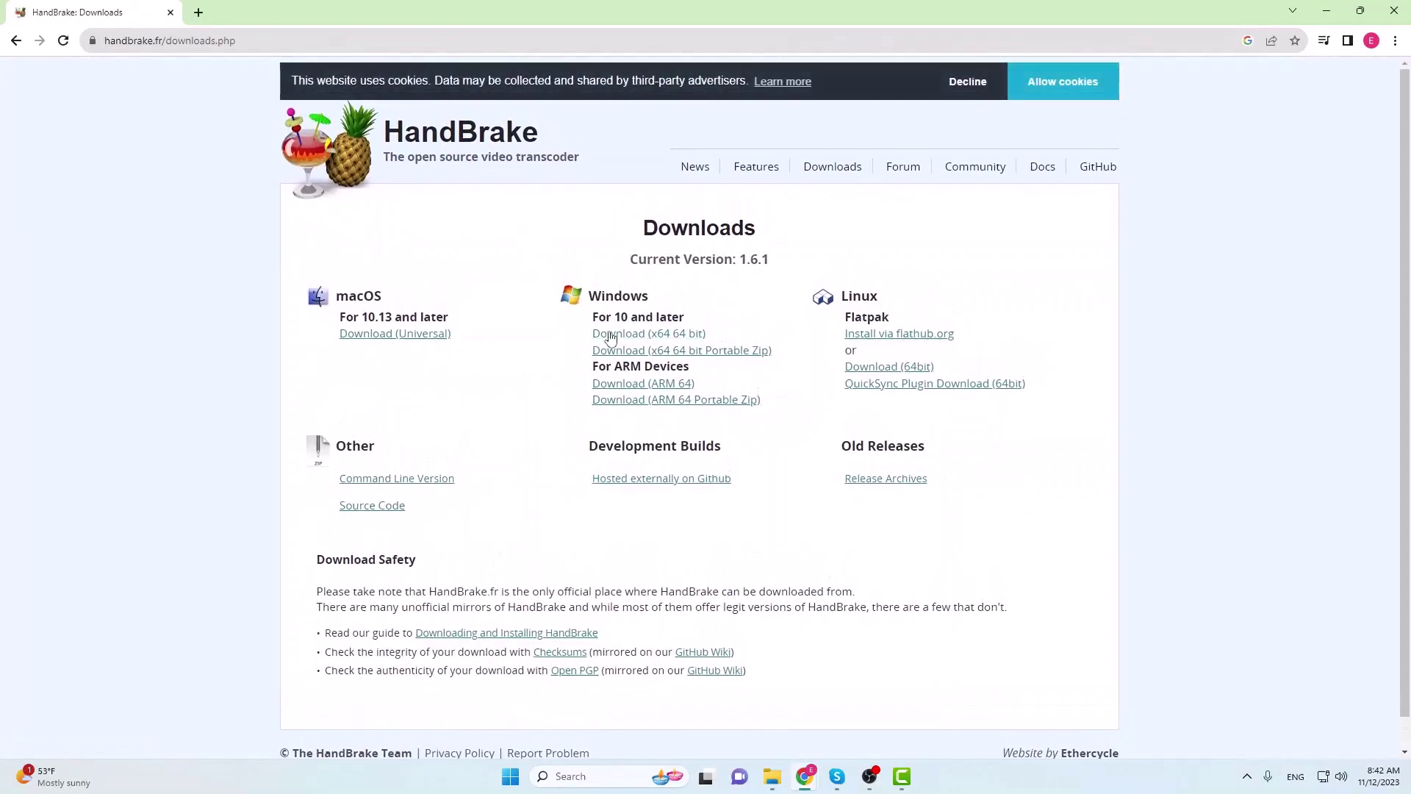
Download the HandBrake 1.6.1 Windows x64 installer and run it from the Downloads folder
{"action": "left_click", "coordinate": [610, 336]}
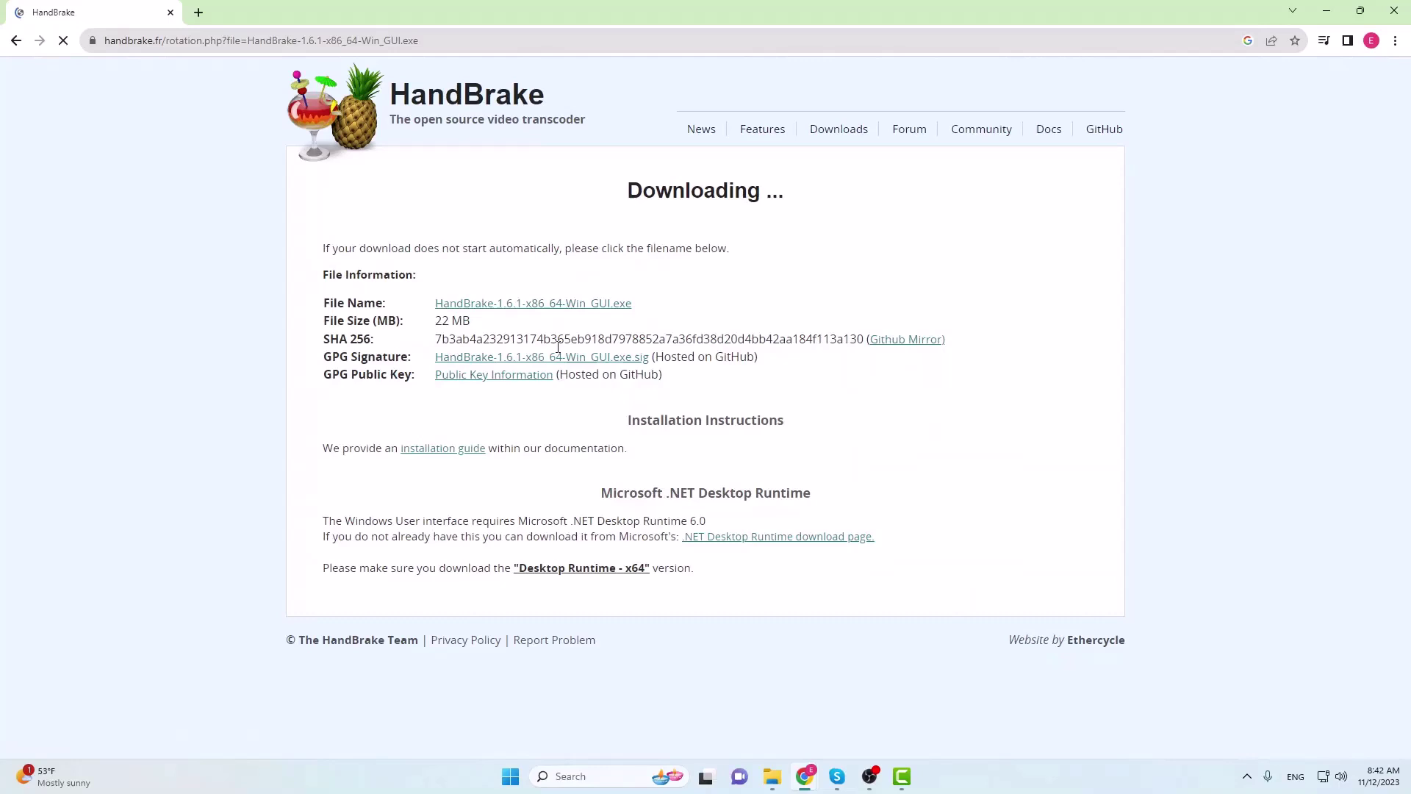
{"action": "left_click", "coordinate": [571, 309]}
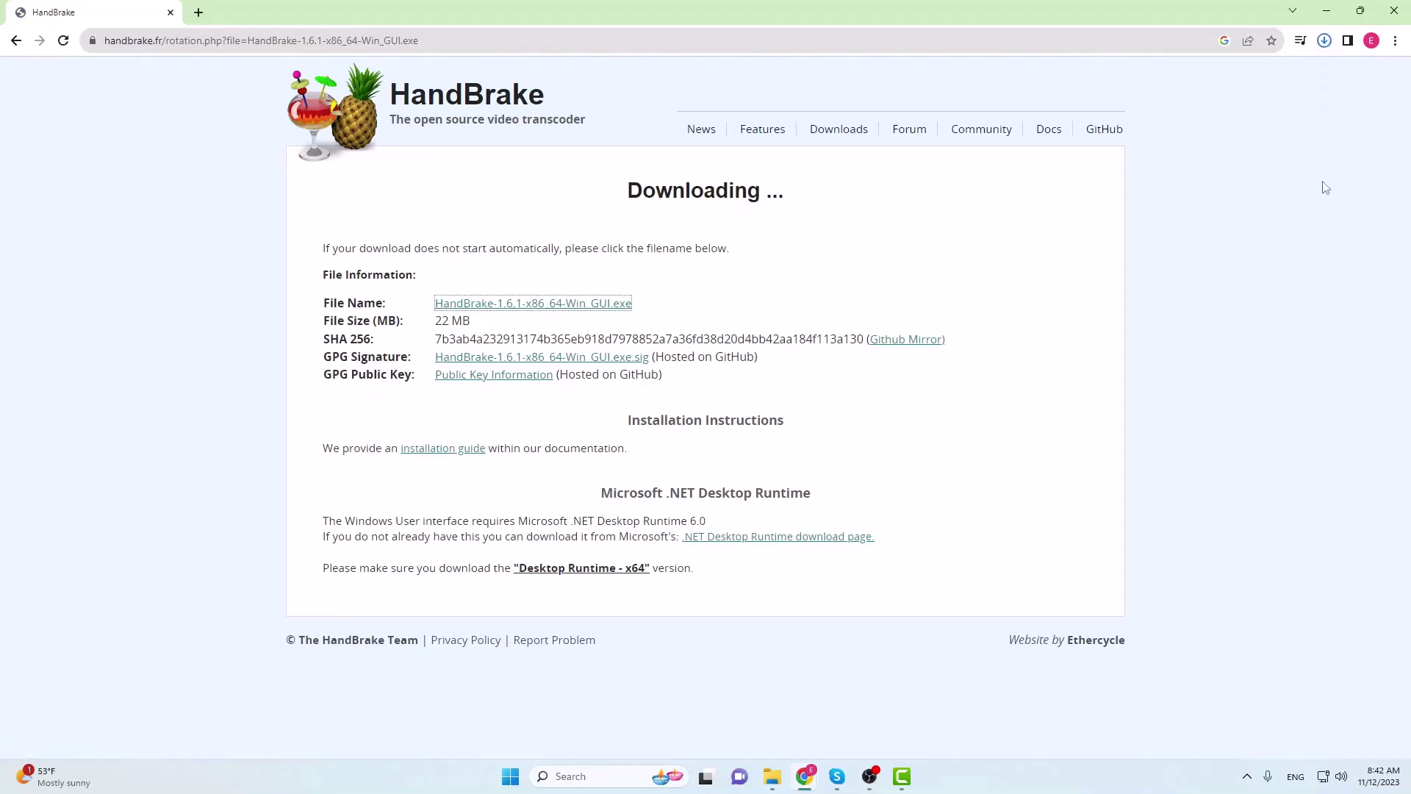
{"action": "left_click", "coordinate": [1326, 46]}
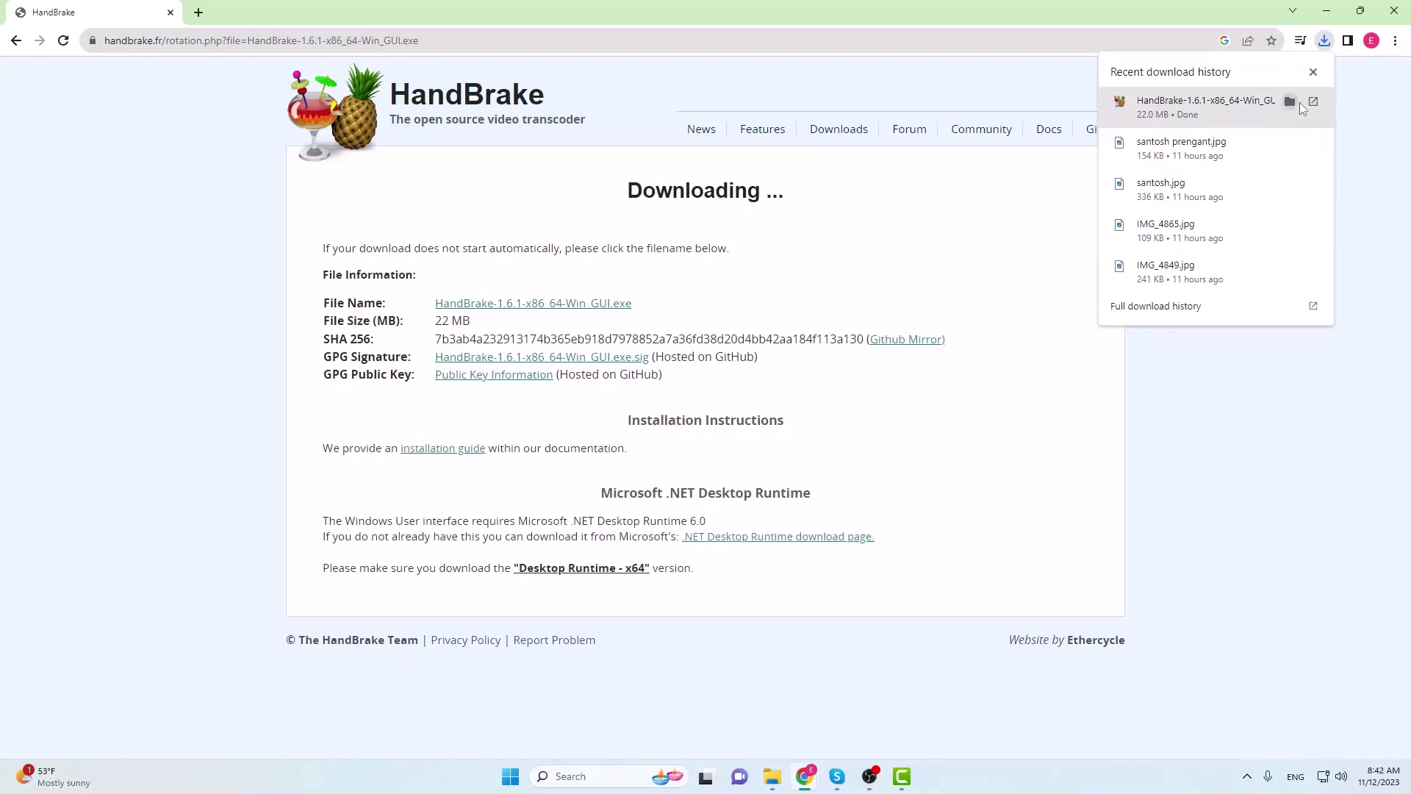
{"action": "left_click", "coordinate": [1290, 102]}
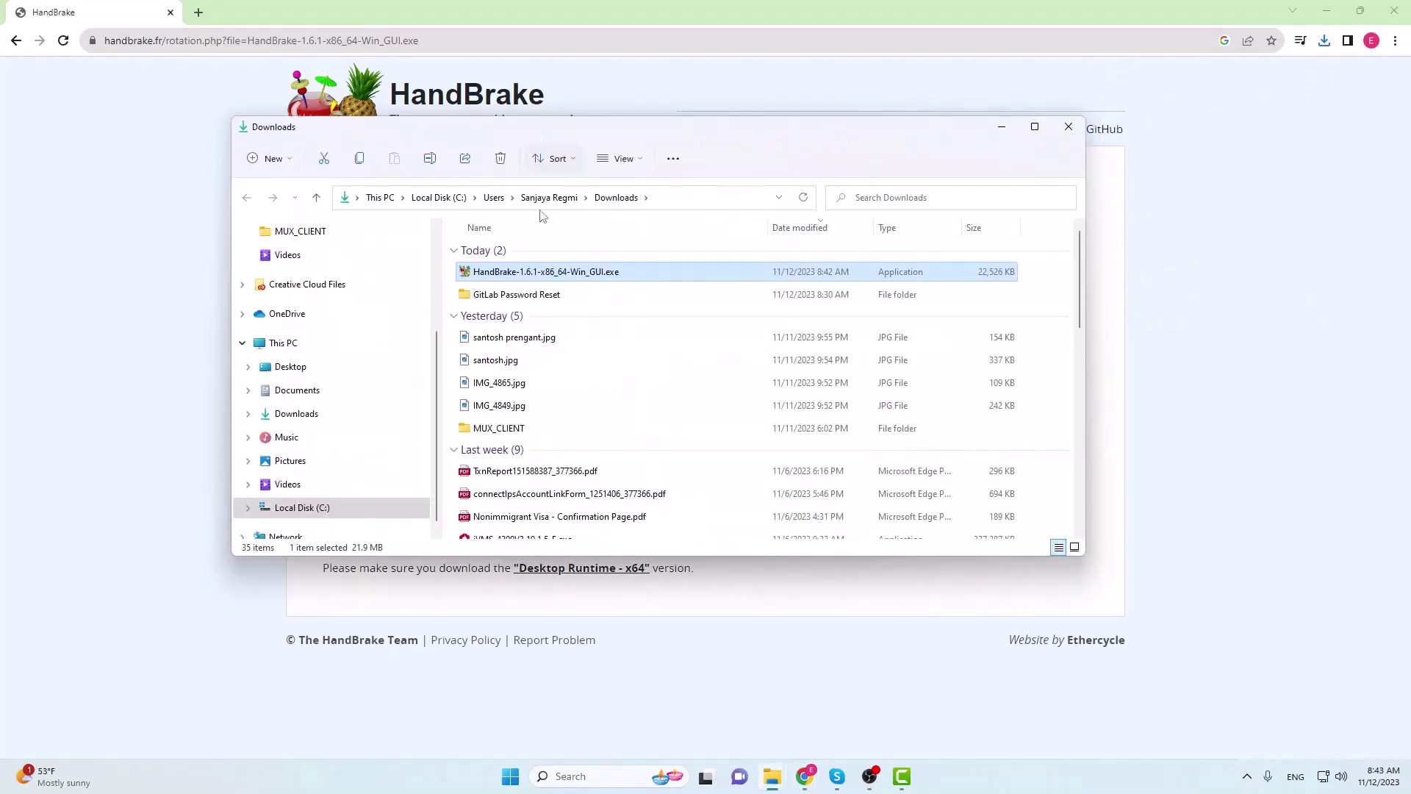
{"action": "double_click", "coordinate": [577, 273]}
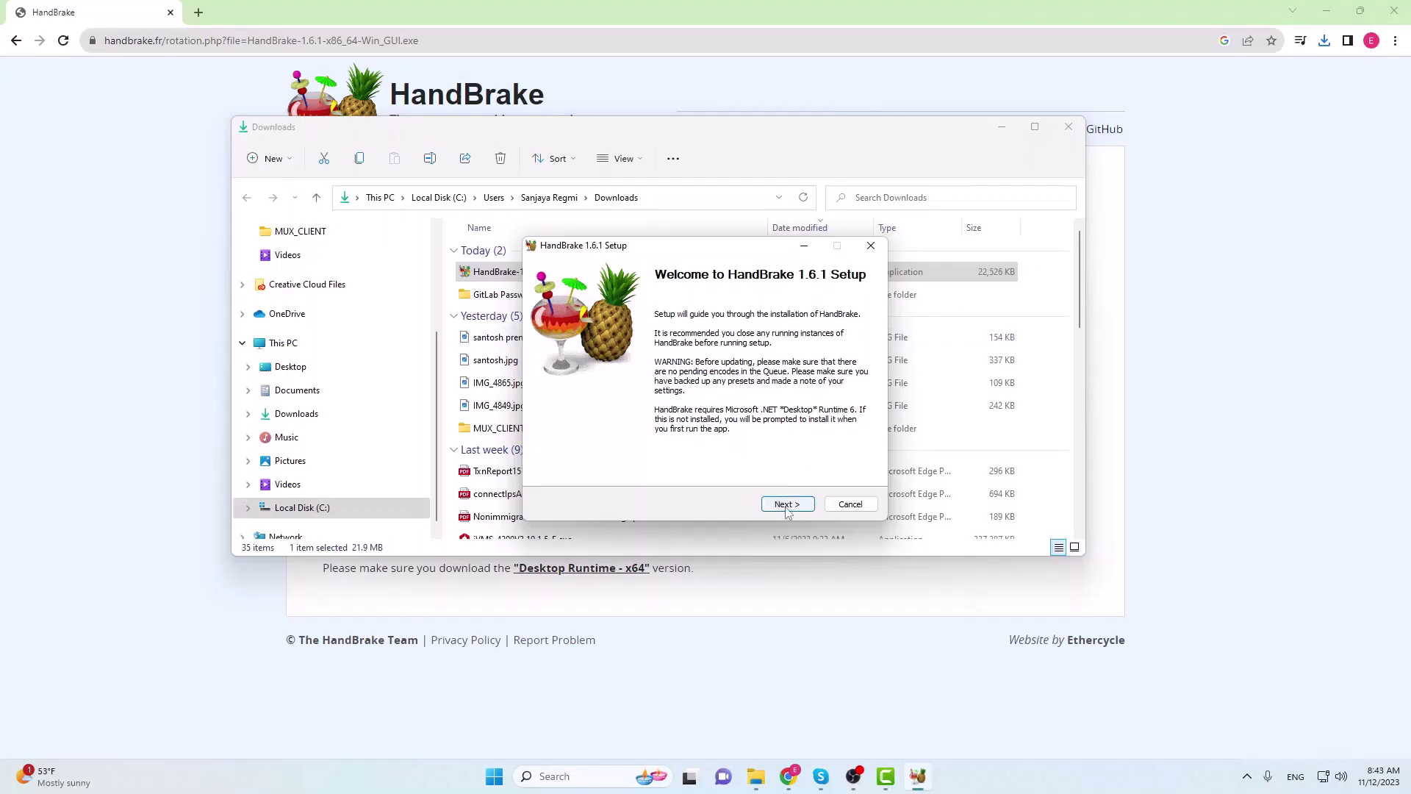
Accept the license and install HandBrake 1.6.1 to the default C:\Program Files\HandBrake location
{"action": "left_click", "coordinate": [785, 509]}
{"action": "left_click", "coordinate": [790, 506]}
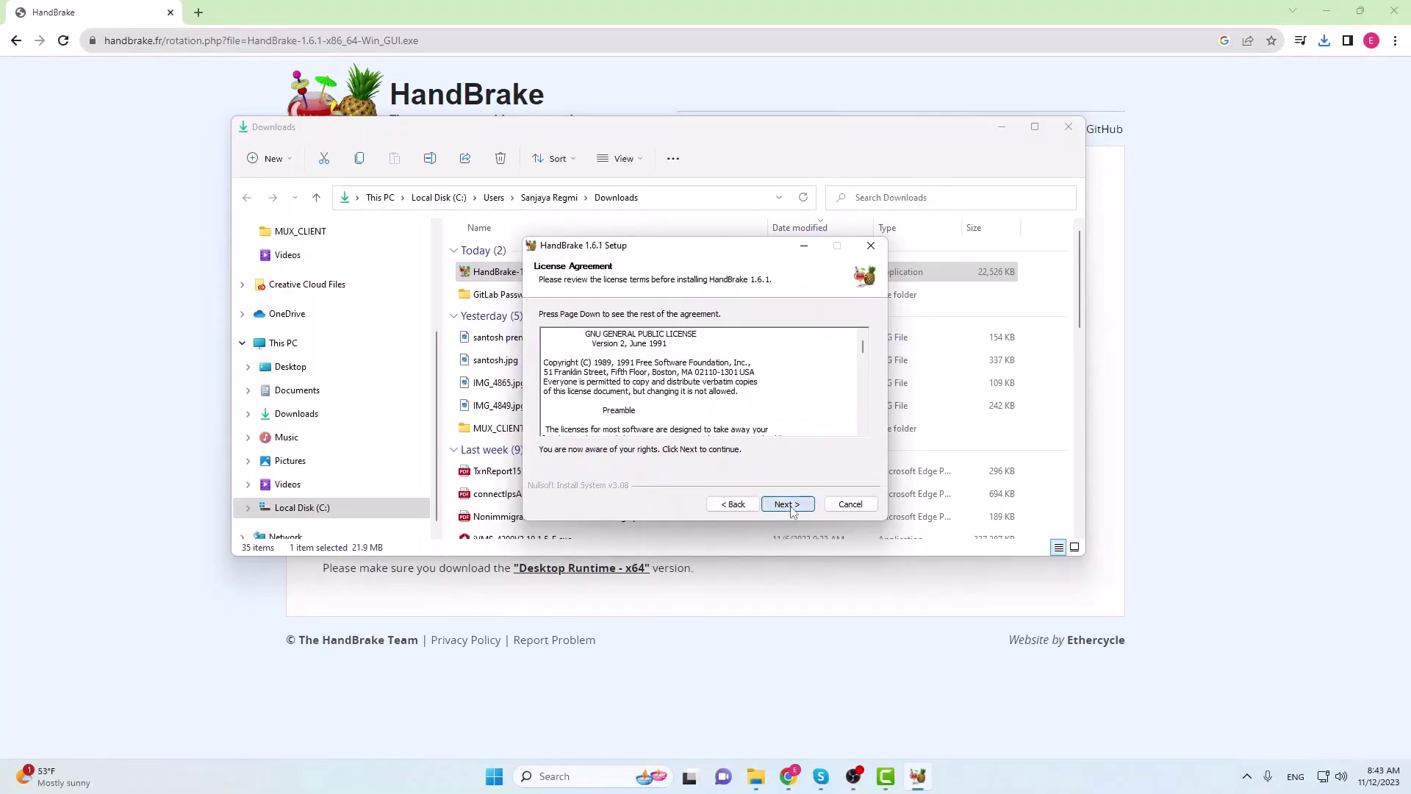
{"action": "left_click", "coordinate": [788, 505]}
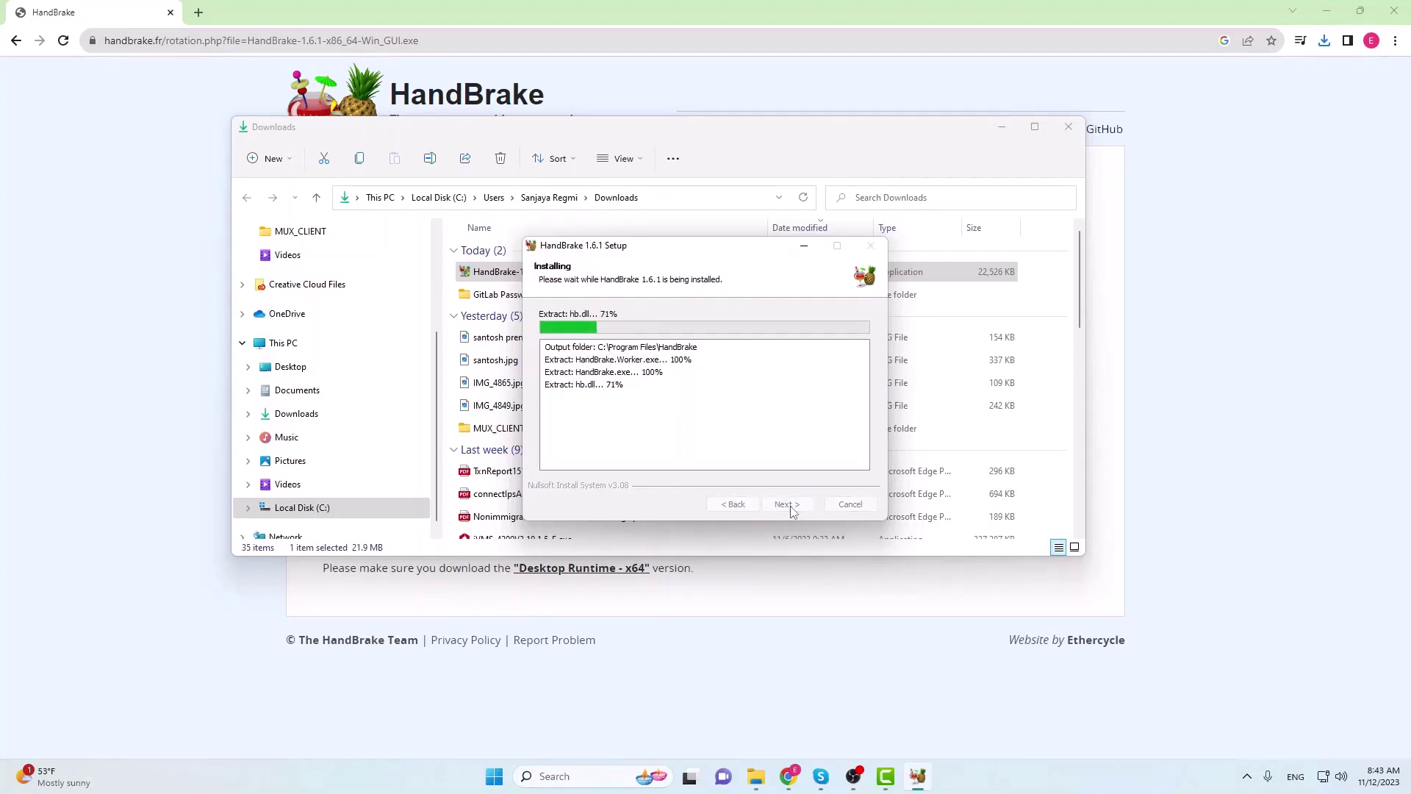
{"action": "left_click", "coordinate": [786, 505]}
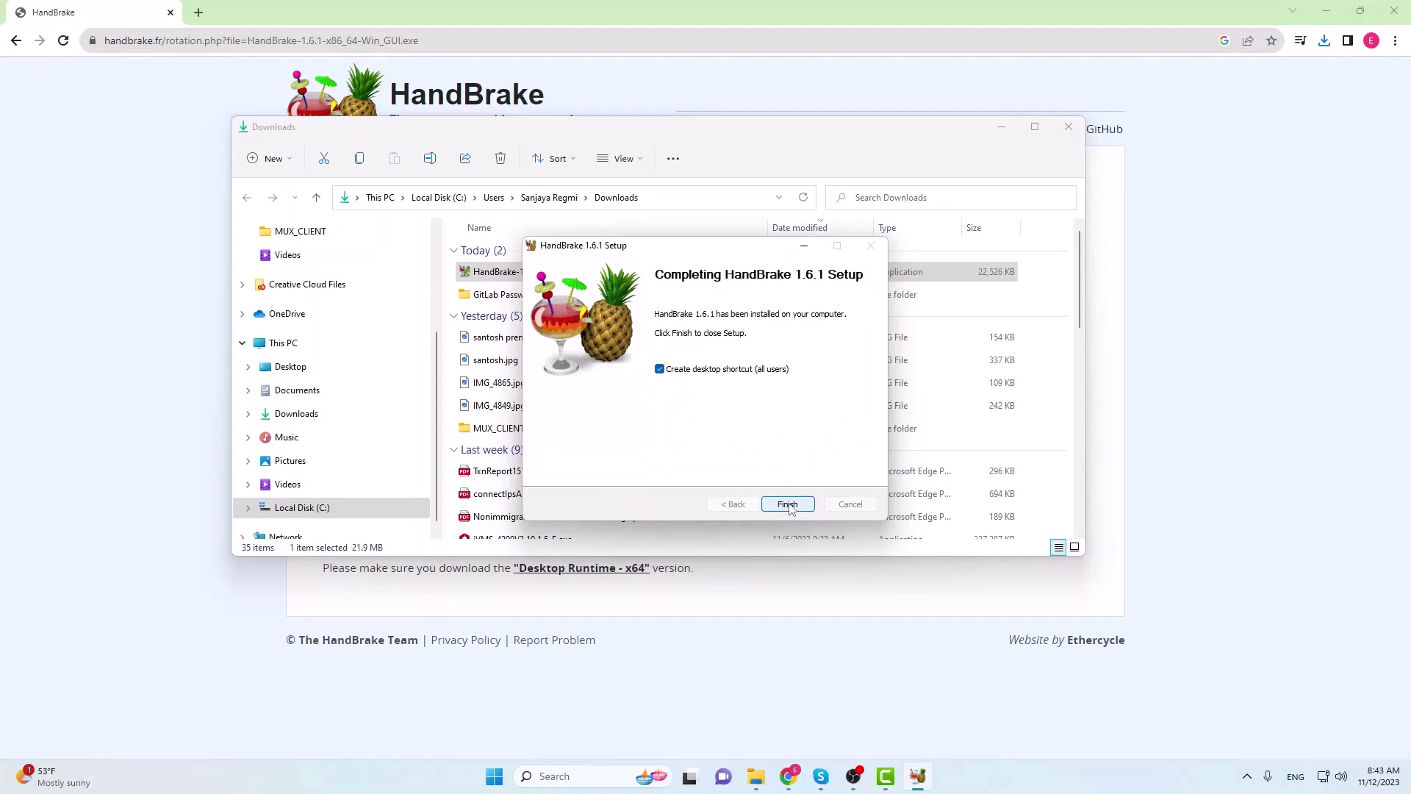
{"action": "left_click", "coordinate": [787, 504]}
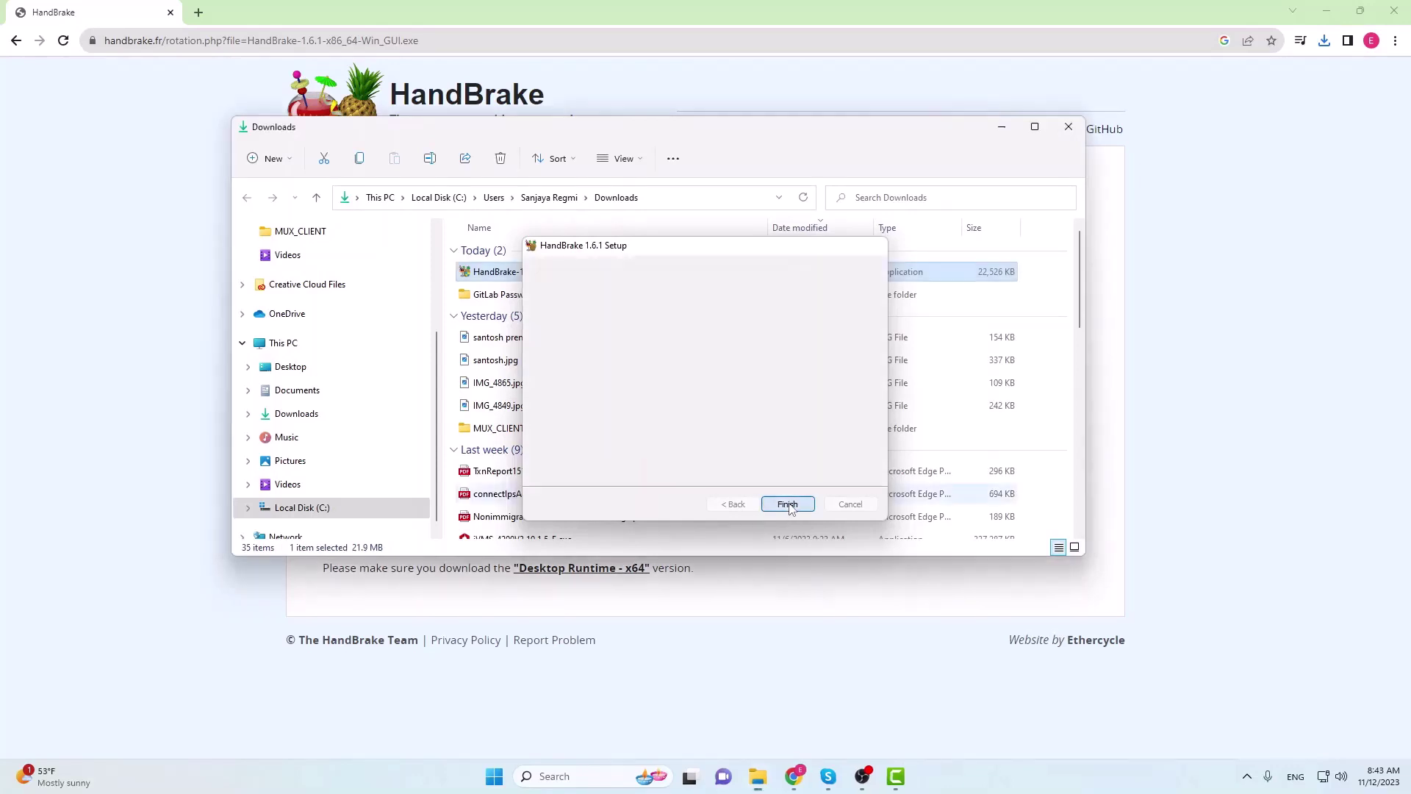
Close the Downloads window and launch HandBrake via Start search 'hand', which asks for .NET Desktop Runtime 6.0.11
{"action": "left_click", "coordinate": [1068, 126]}
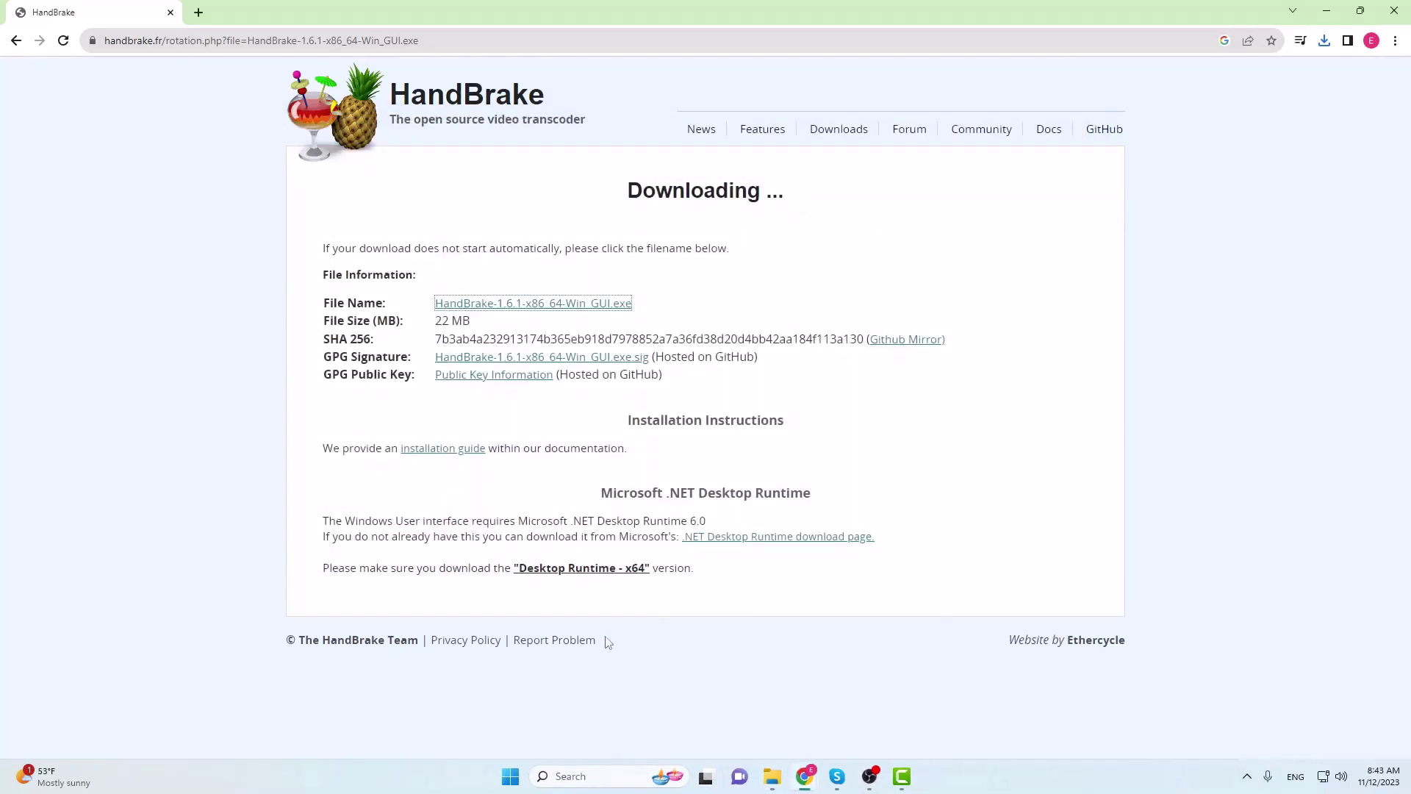
{"action": "left_click", "coordinate": [511, 776]}
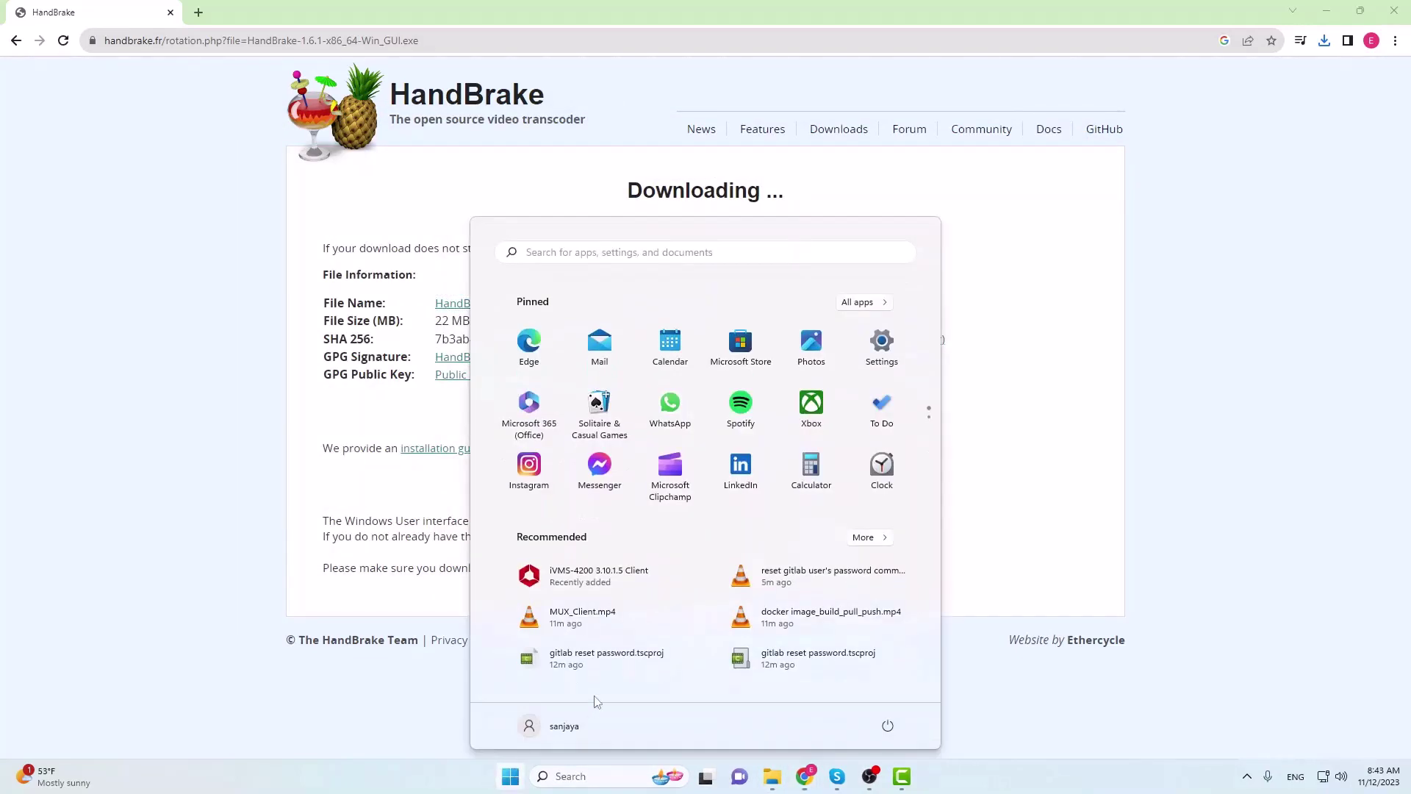
{"action": "type", "text": "hand"}
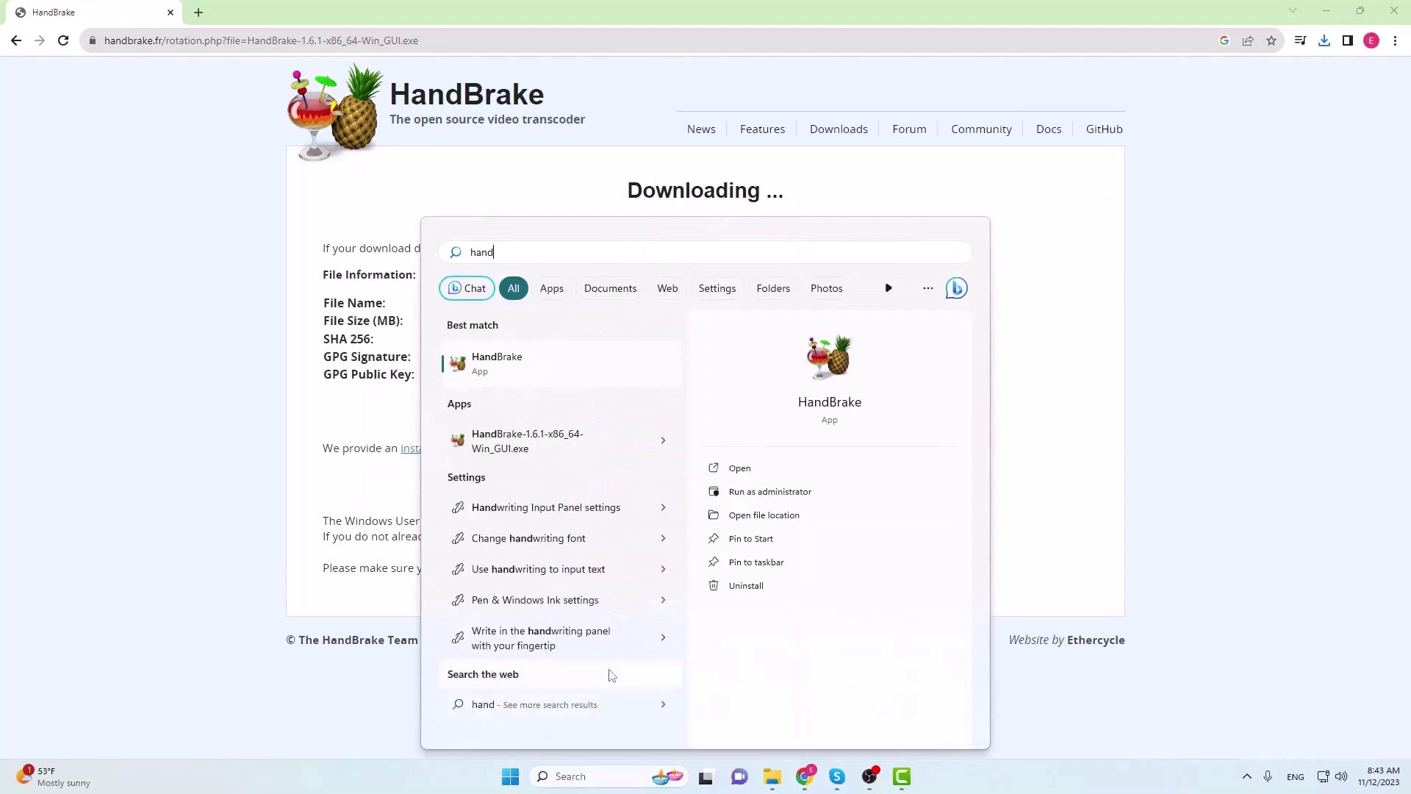
{"action": "left_click", "coordinate": [577, 362]}
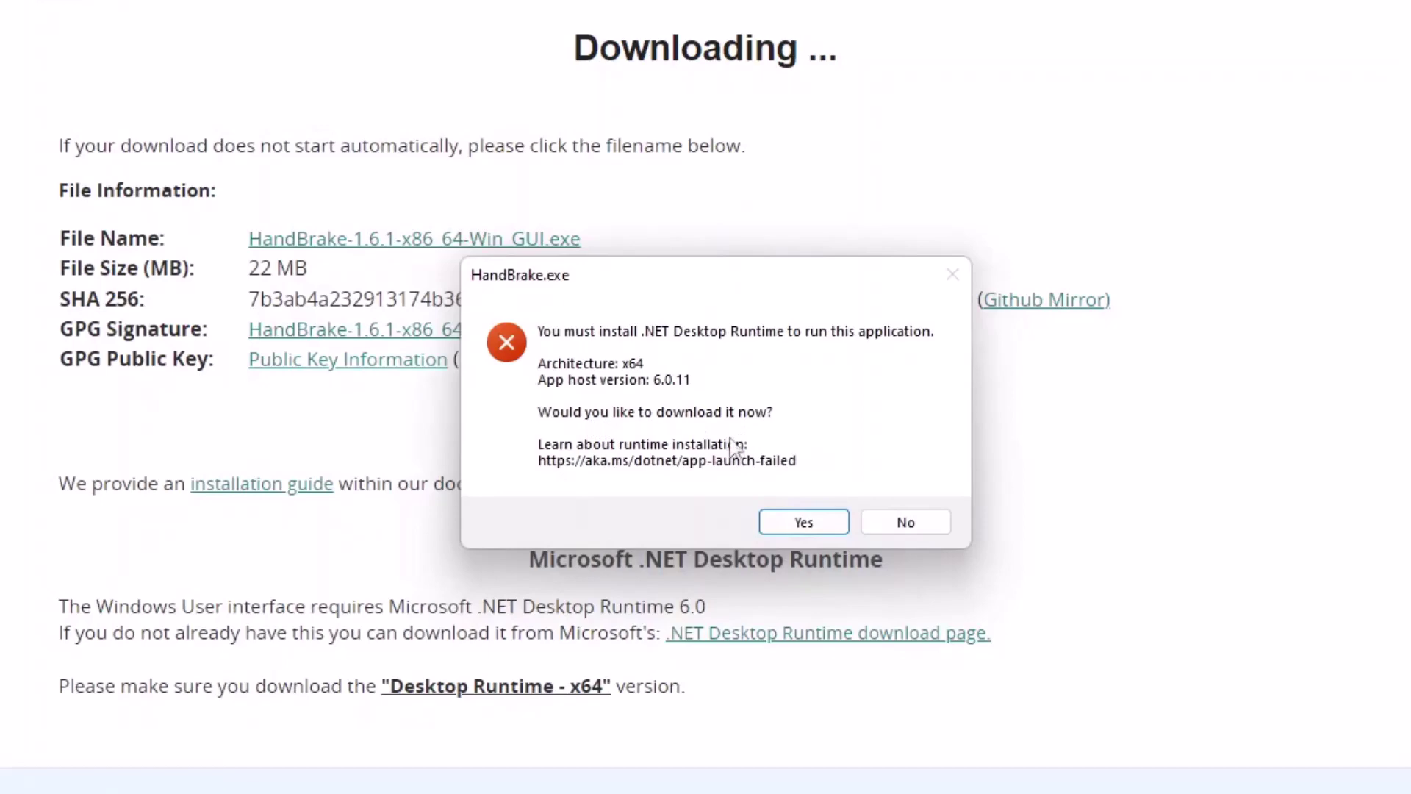
Download and install .NET Desktop Runtime 6.0.24 (x64), then close the finished installer
{"action": "left_click", "coordinate": [777, 522]}
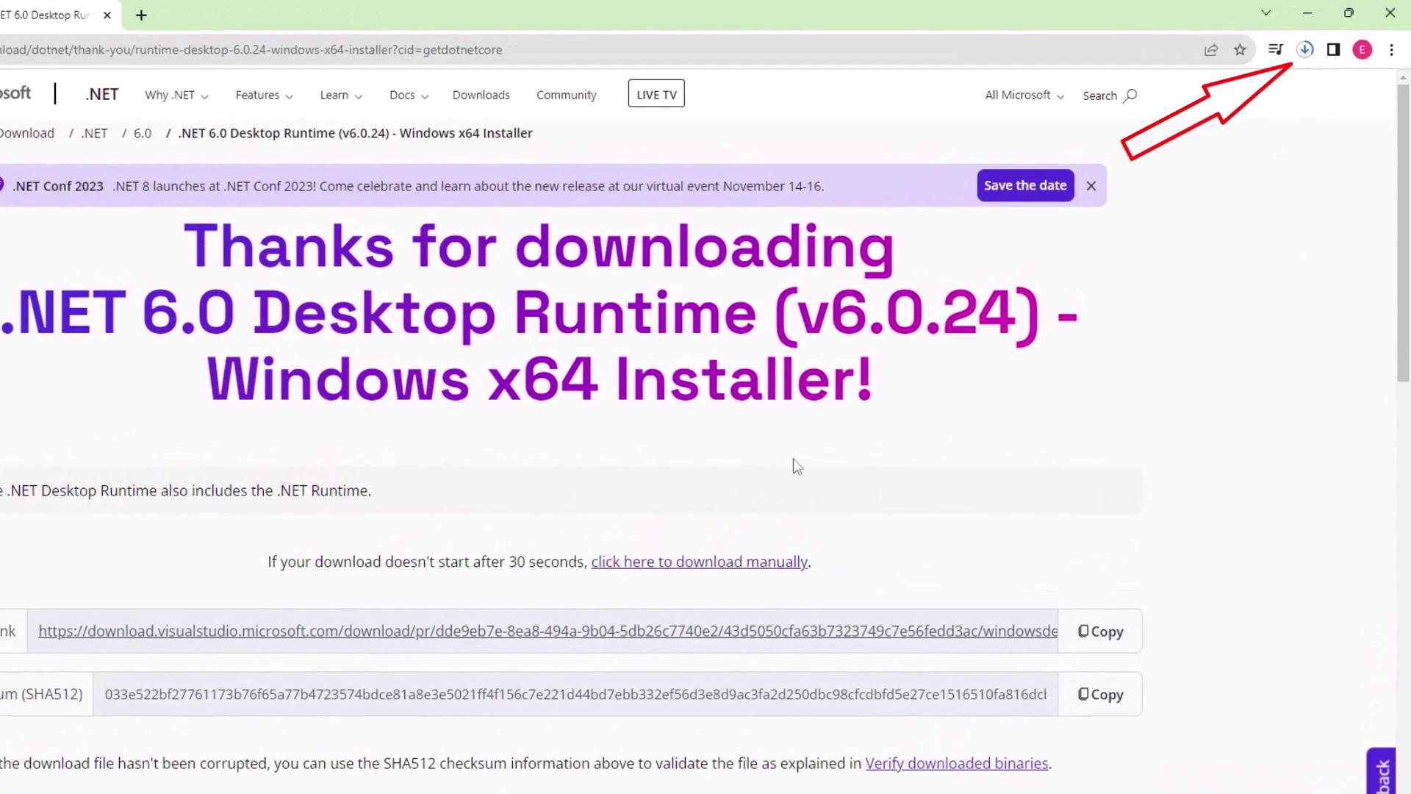
{"action": "left_click", "coordinate": [1304, 50]}
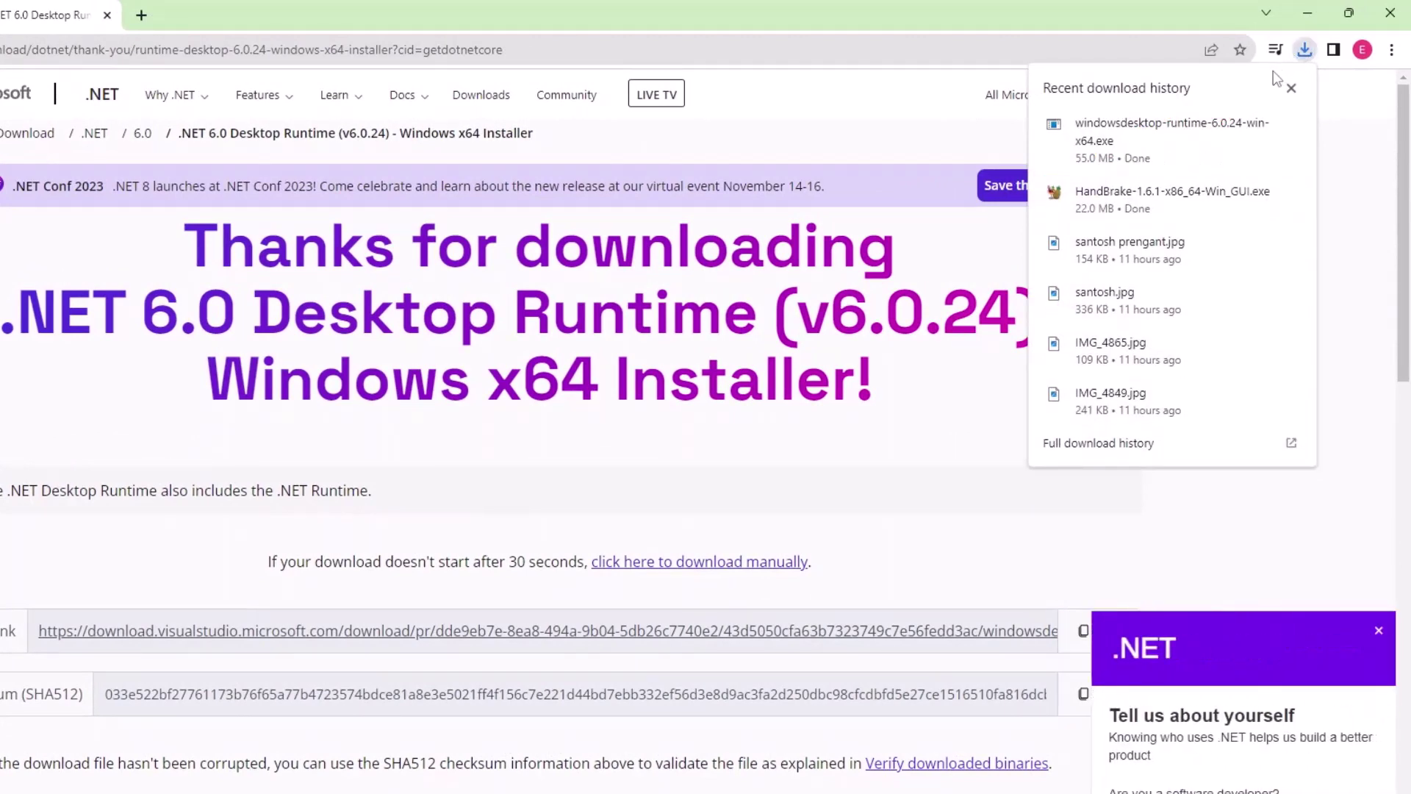
{"action": "mouse_move", "coordinate": [1198, 131]}
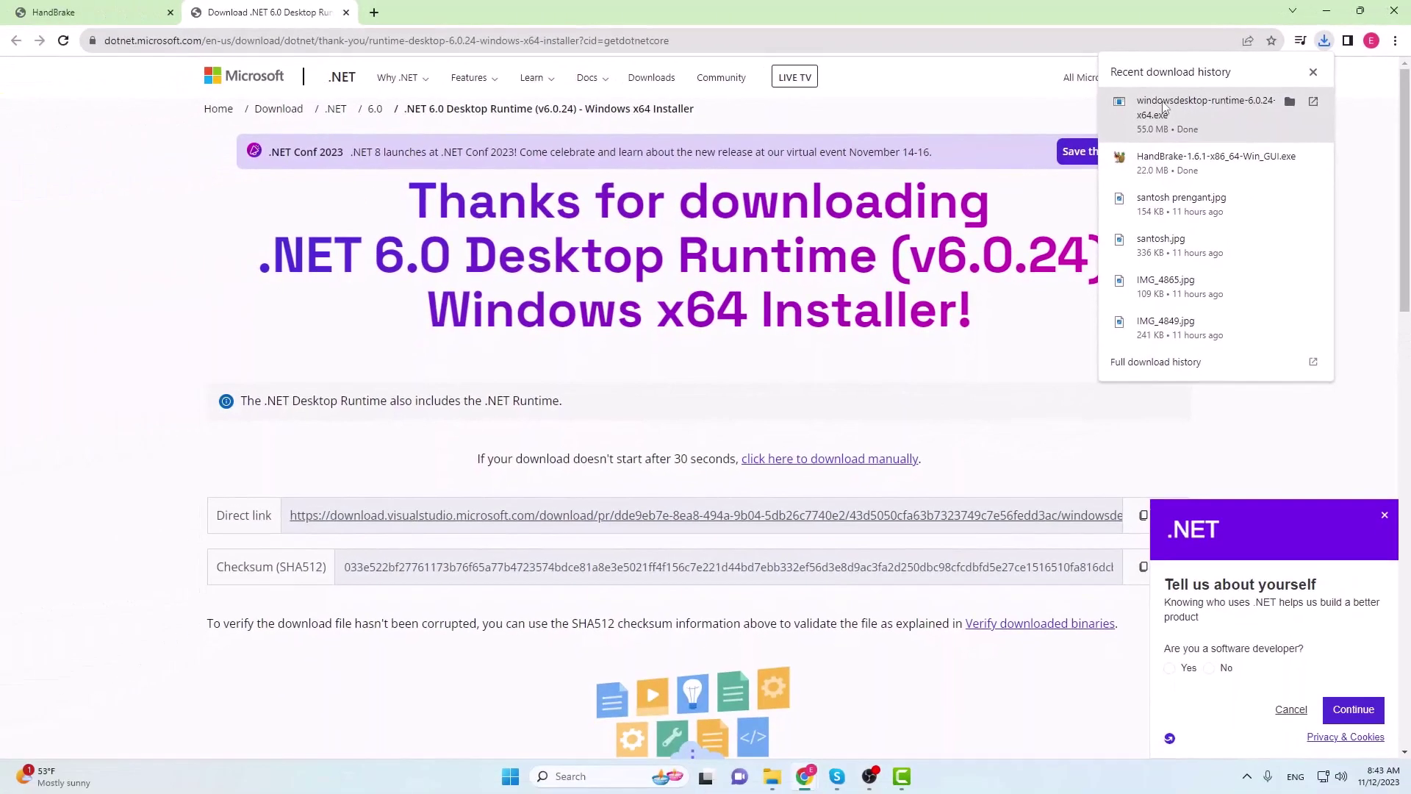
{"action": "left_click", "coordinate": [1164, 109]}
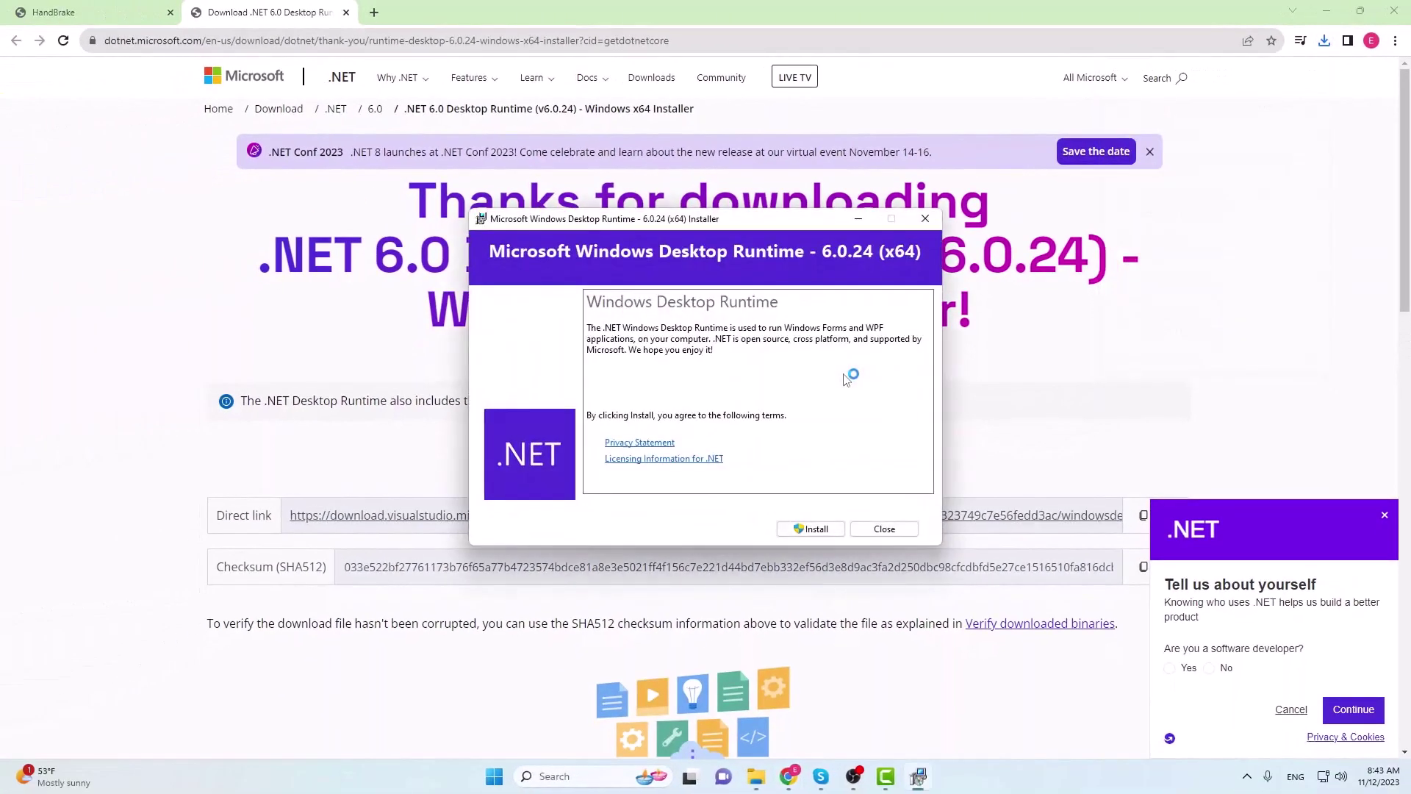
{"action": "left_click", "coordinate": [812, 528]}
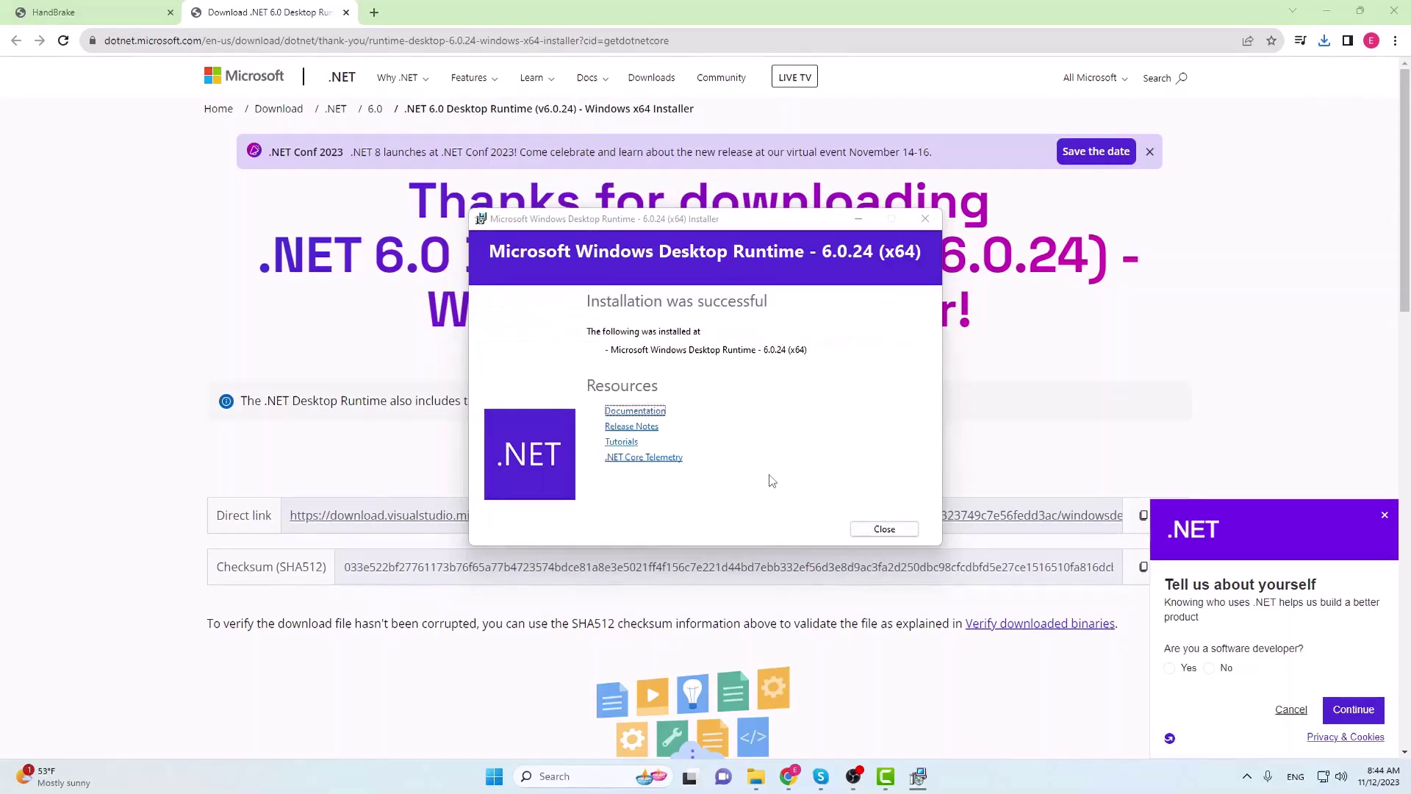
{"action": "left_click", "coordinate": [869, 528]}
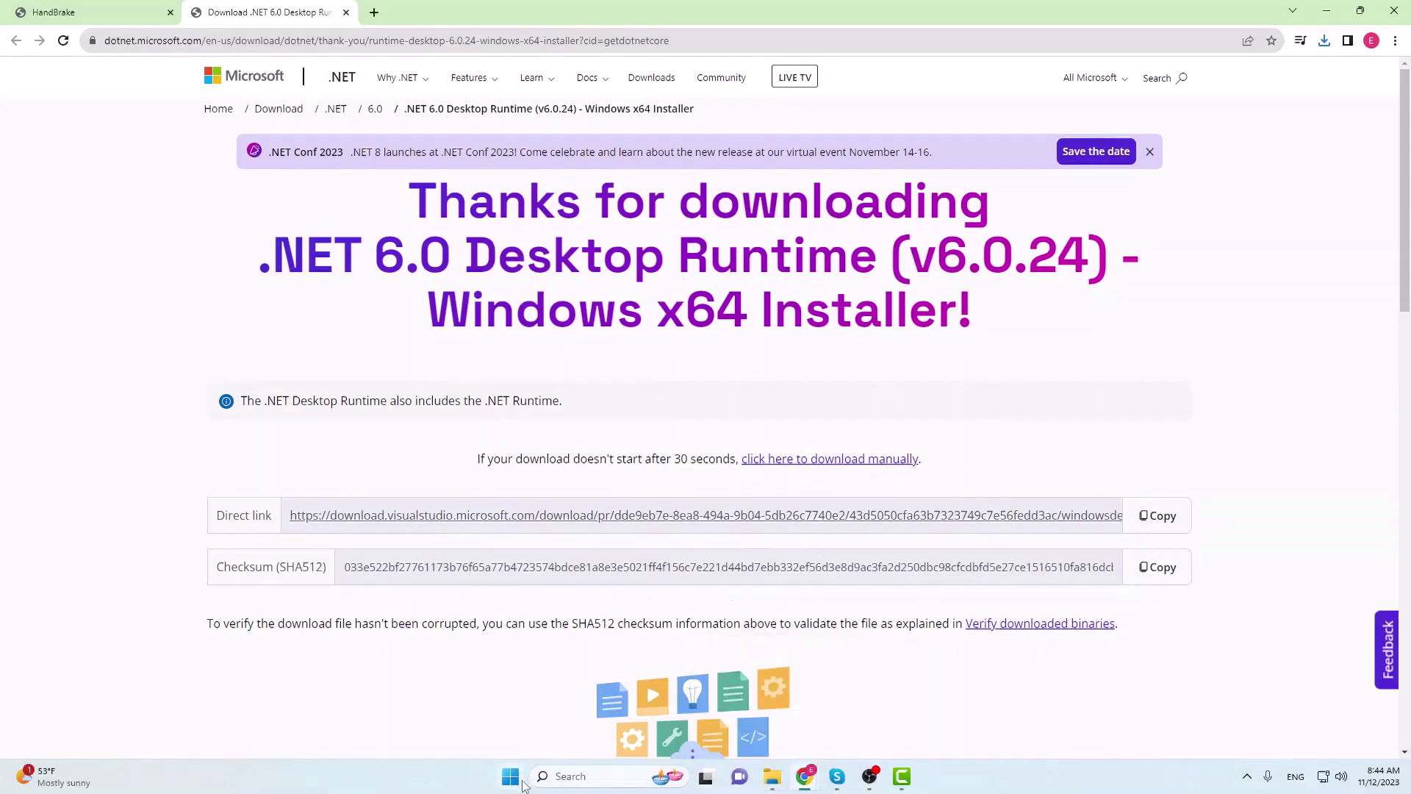
Launch HandBrake from a Start menu search for 'hand'
{"action": "left_click", "coordinate": [511, 777]}
{"action": "type", "text": "hand"}
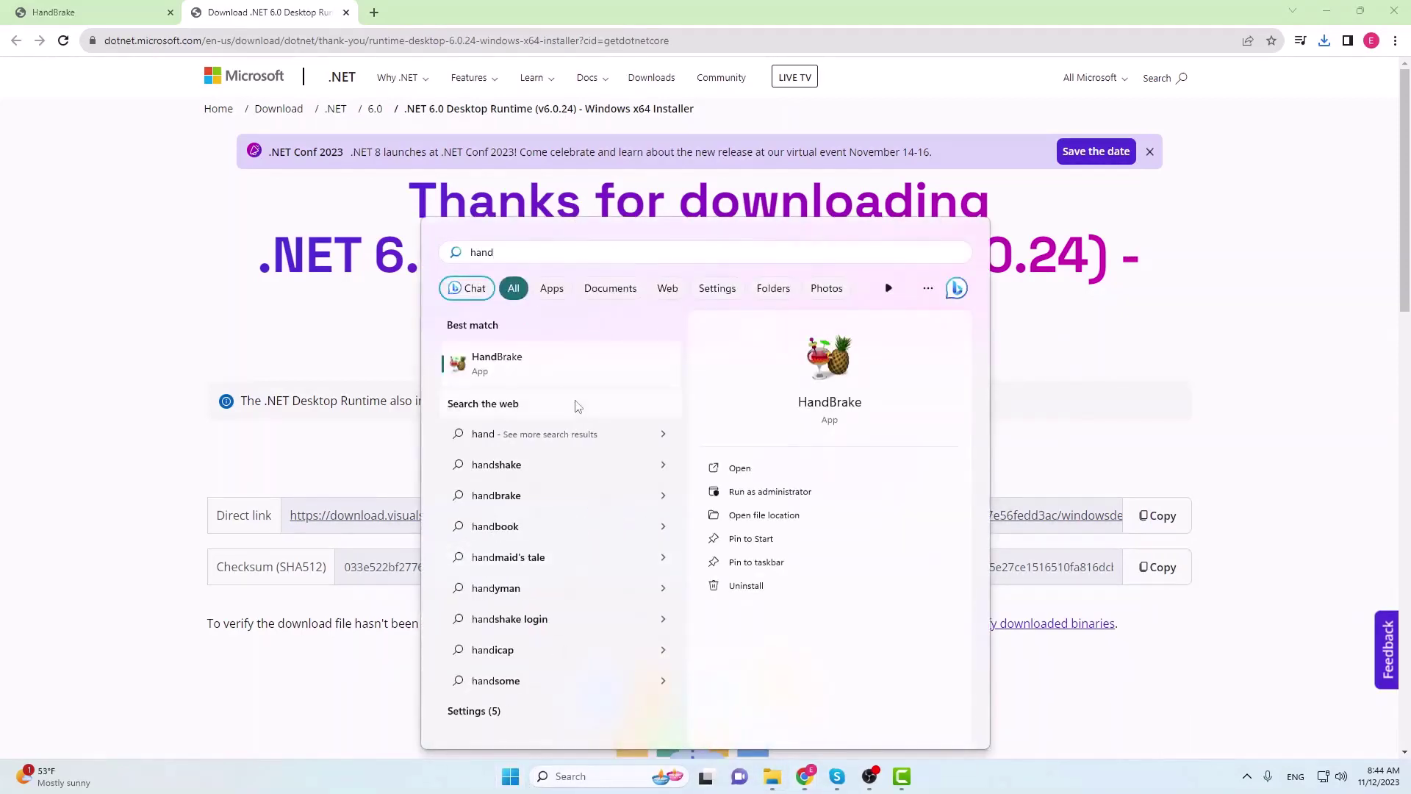
{"action": "left_click", "coordinate": [497, 360]}
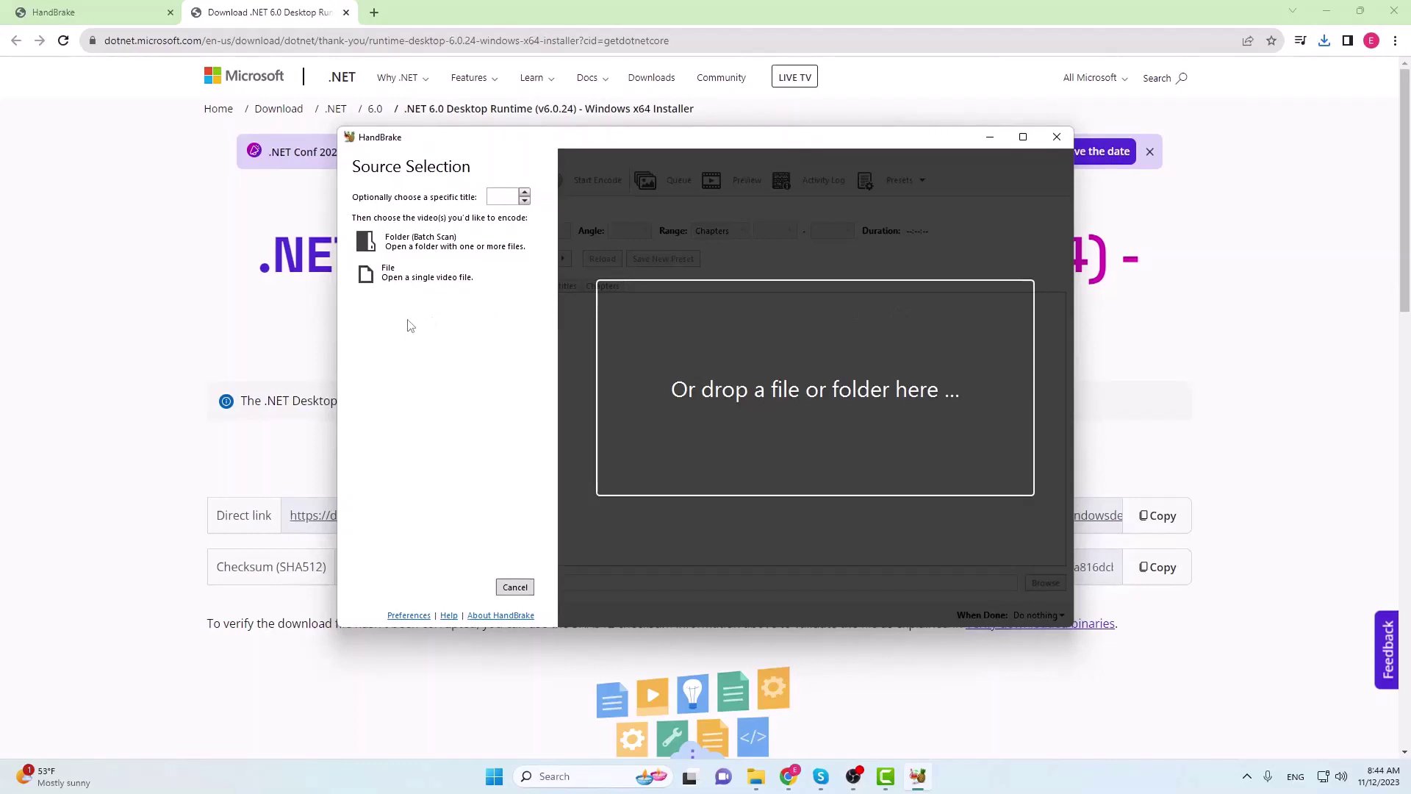
Open the reset gitlab user's password command line video from Videos as the encoding source
{"action": "left_click", "coordinate": [410, 279]}
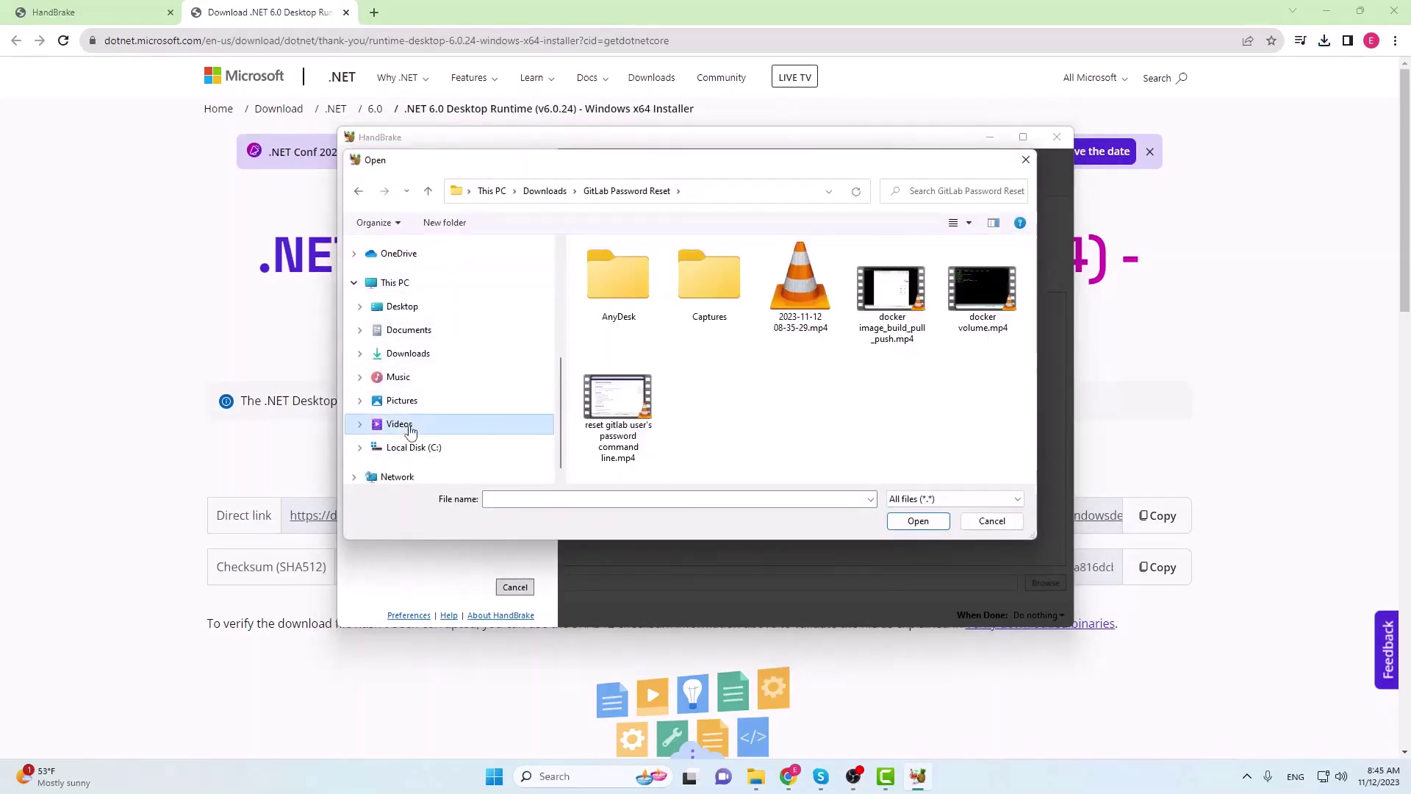
{"action": "left_click", "coordinate": [406, 425]}
{"action": "left_click", "coordinate": [618, 408]}
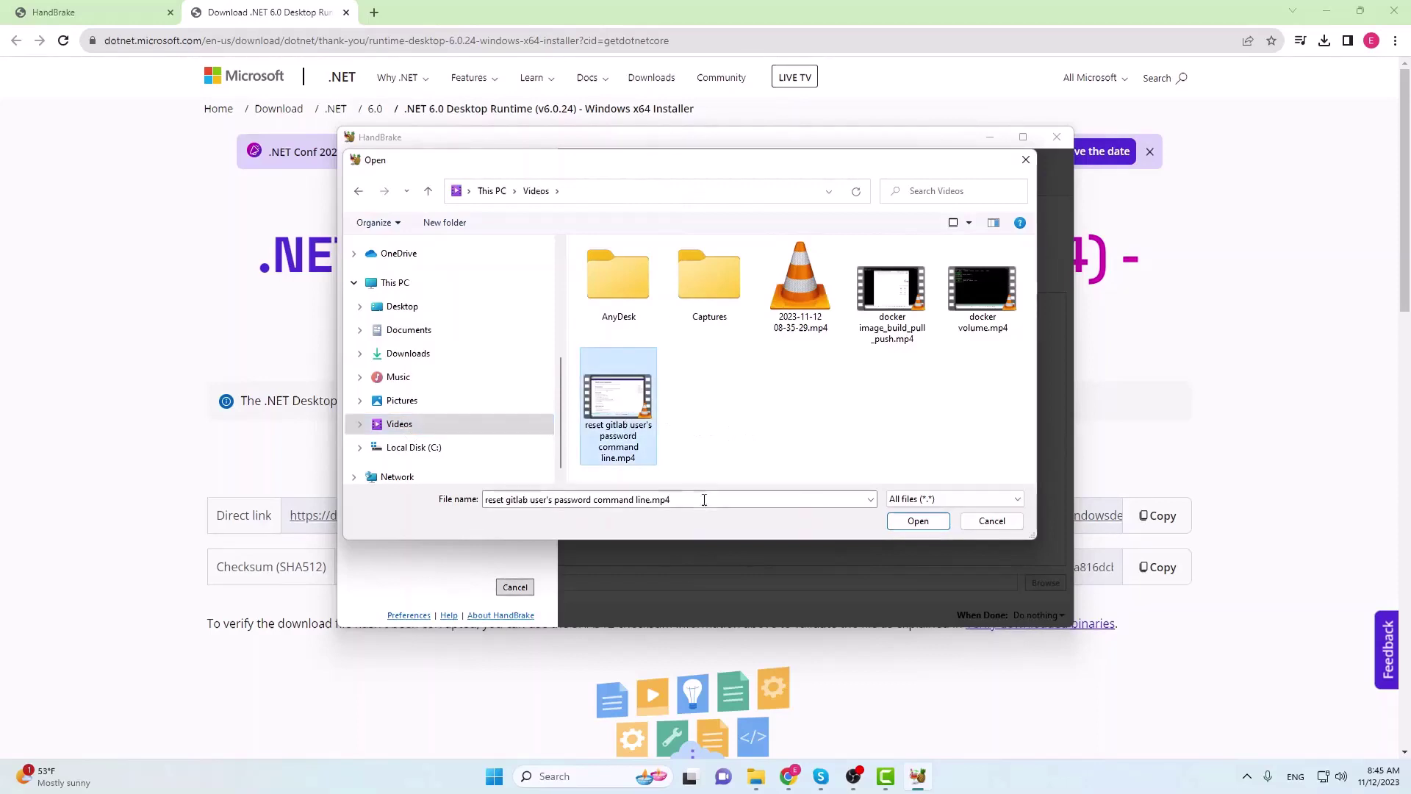
{"action": "left_click", "coordinate": [918, 521]}
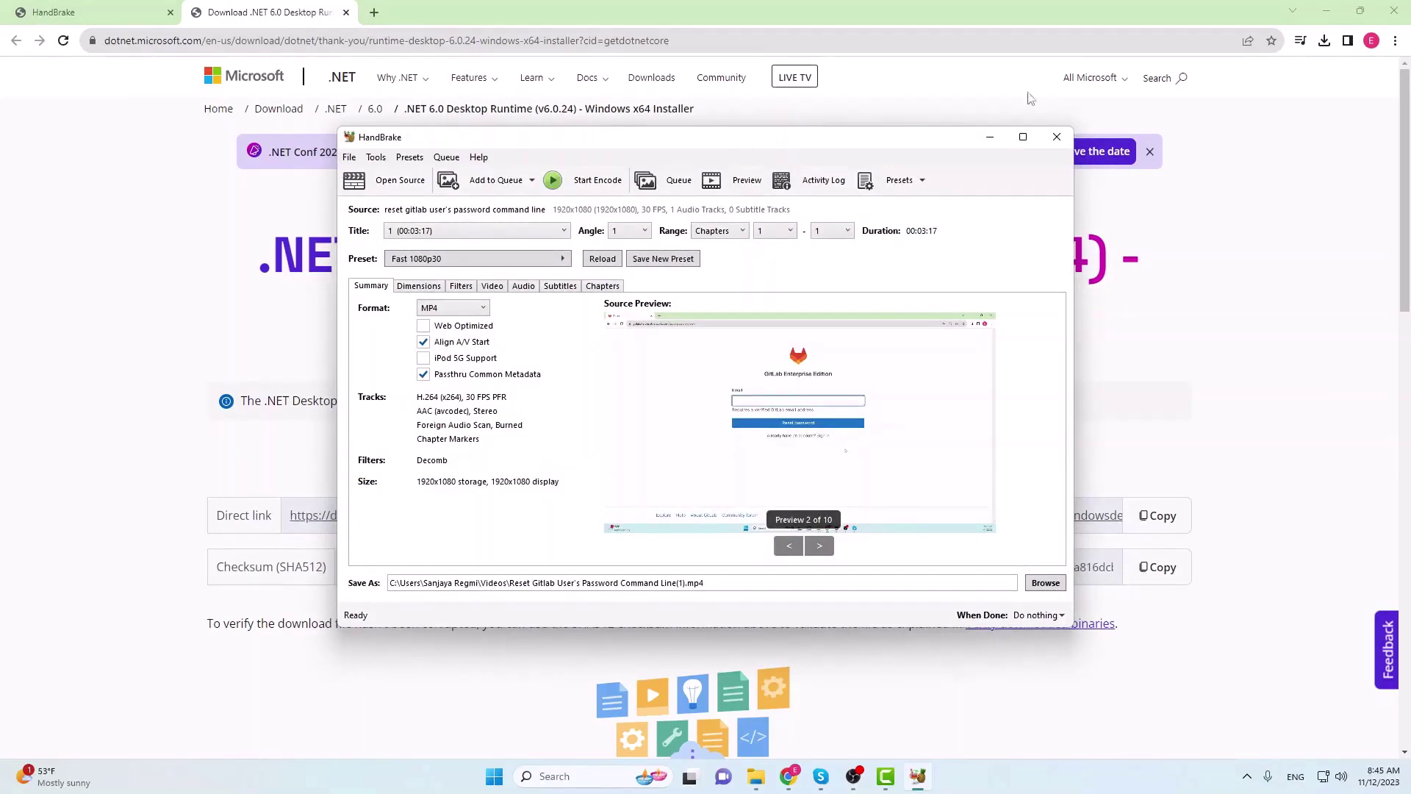
Bring HandBrake forward and turn on Web Optimized for the MP4 output
{"action": "left_click", "coordinate": [1327, 10]}
{"action": "left_click_drag", "start_coordinate": [626, 136], "coordinate": [607, 116]}
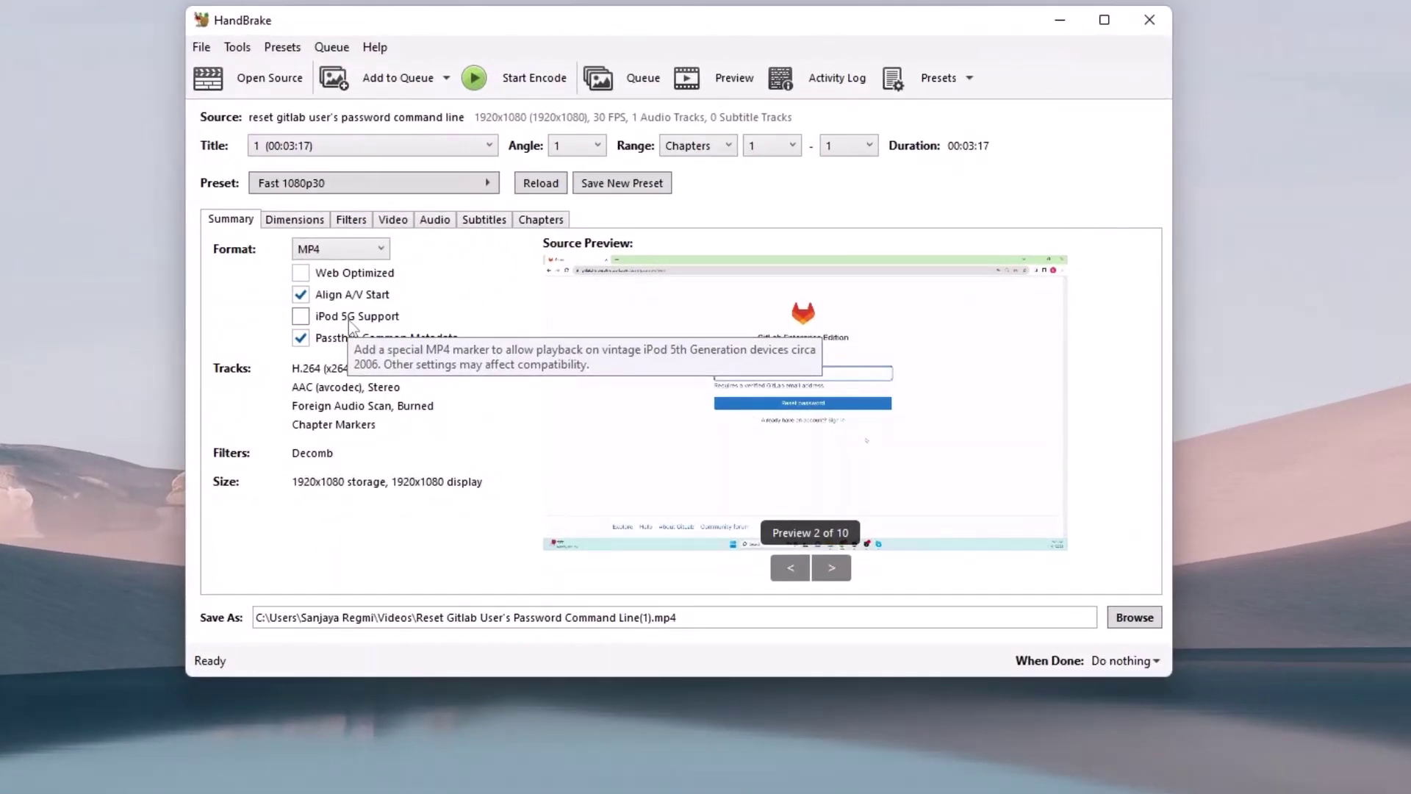
{"action": "left_click", "coordinate": [301, 275]}
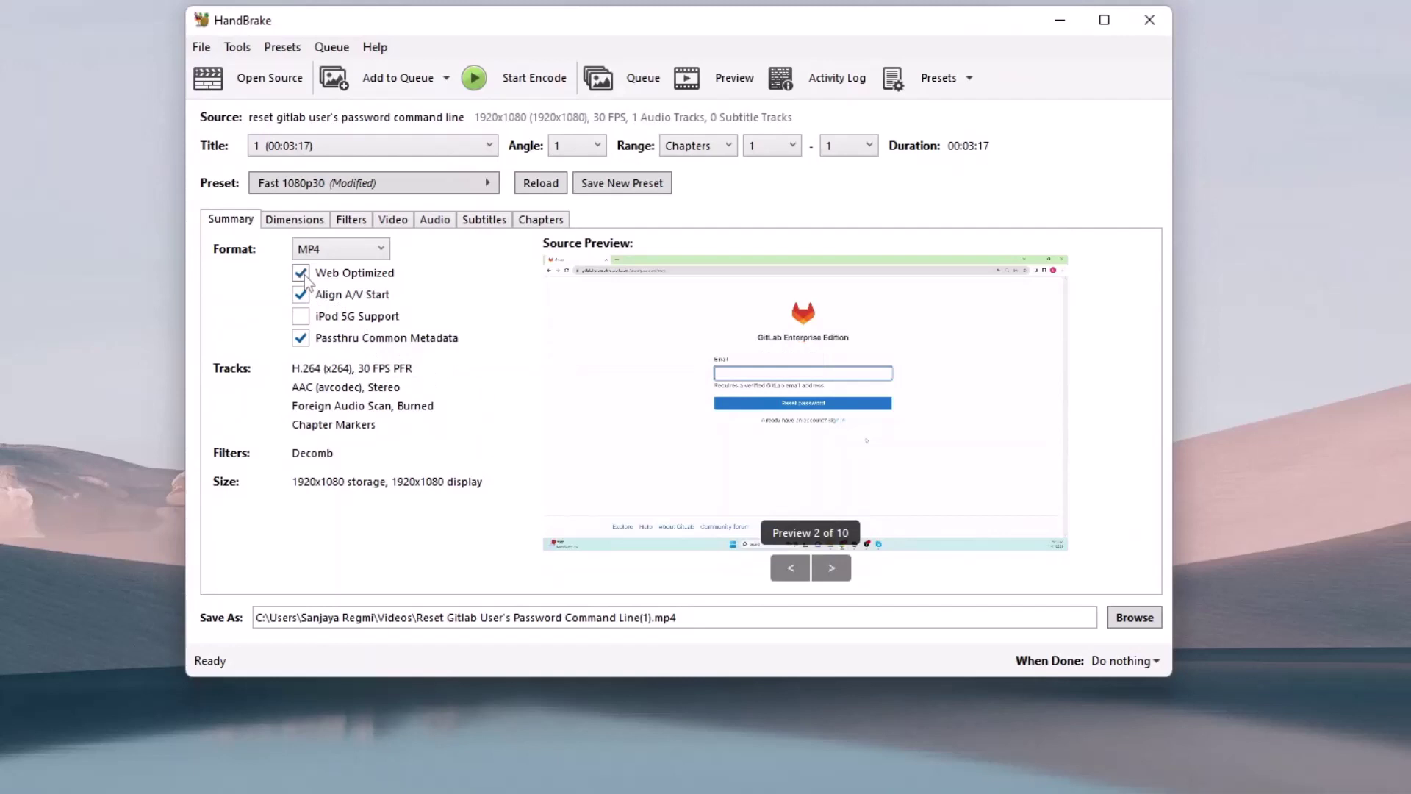
{"action": "left_click", "coordinate": [394, 222]}
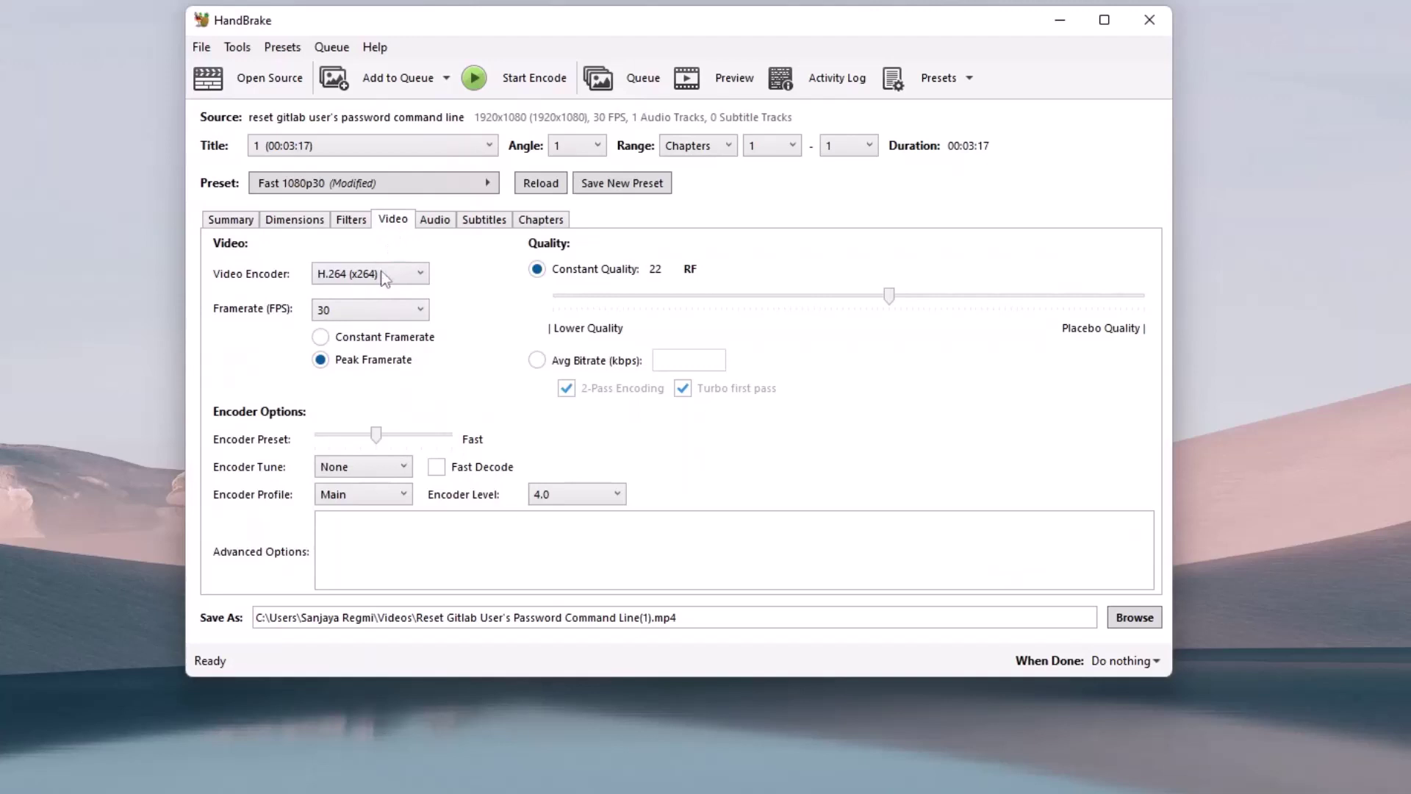
Keep the audio mixdown at Stereo and set the sample rate to 44.1 kHz
{"action": "left_click", "coordinate": [443, 224]}
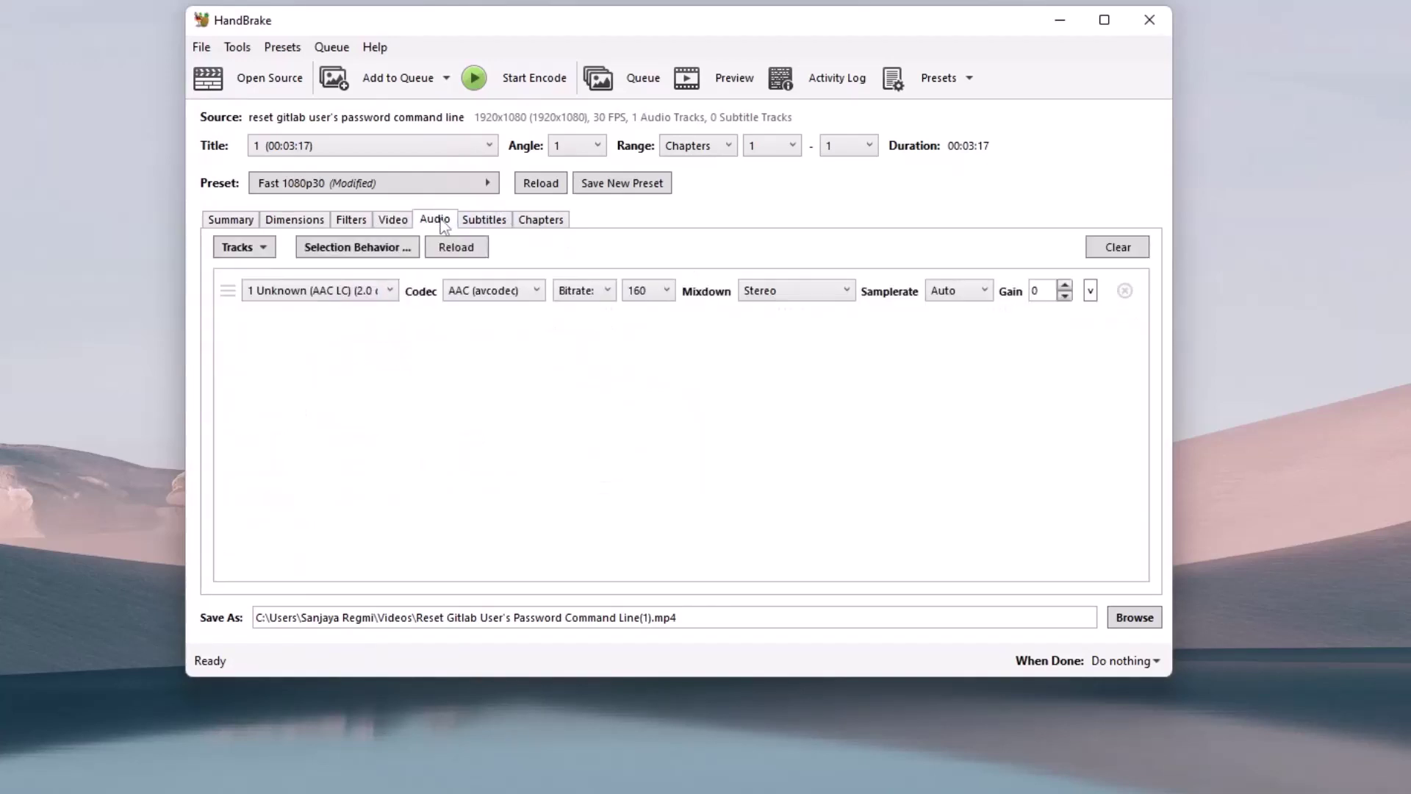
{"action": "left_click", "coordinate": [845, 291]}
{"action": "left_click", "coordinate": [957, 338]}
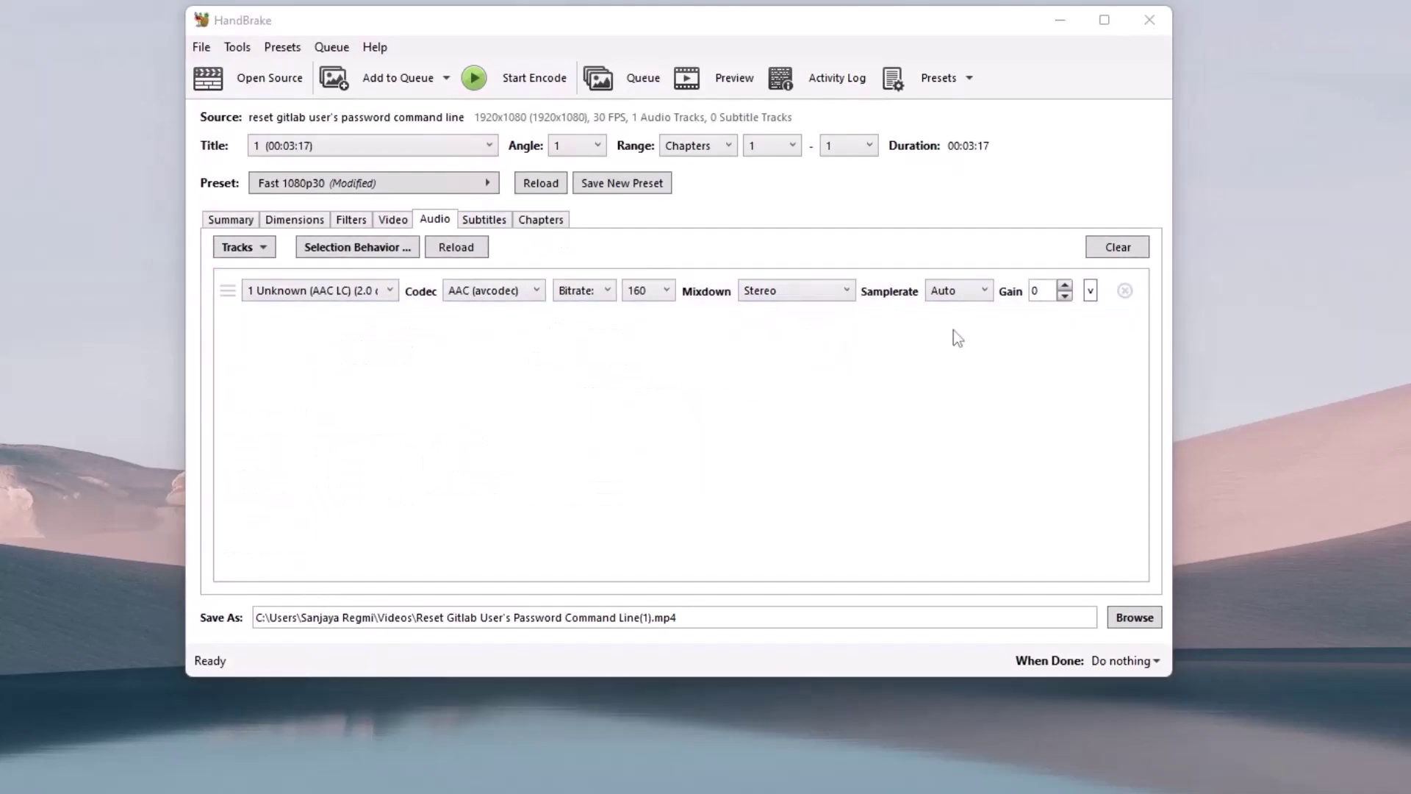
{"action": "left_click", "coordinate": [986, 292]}
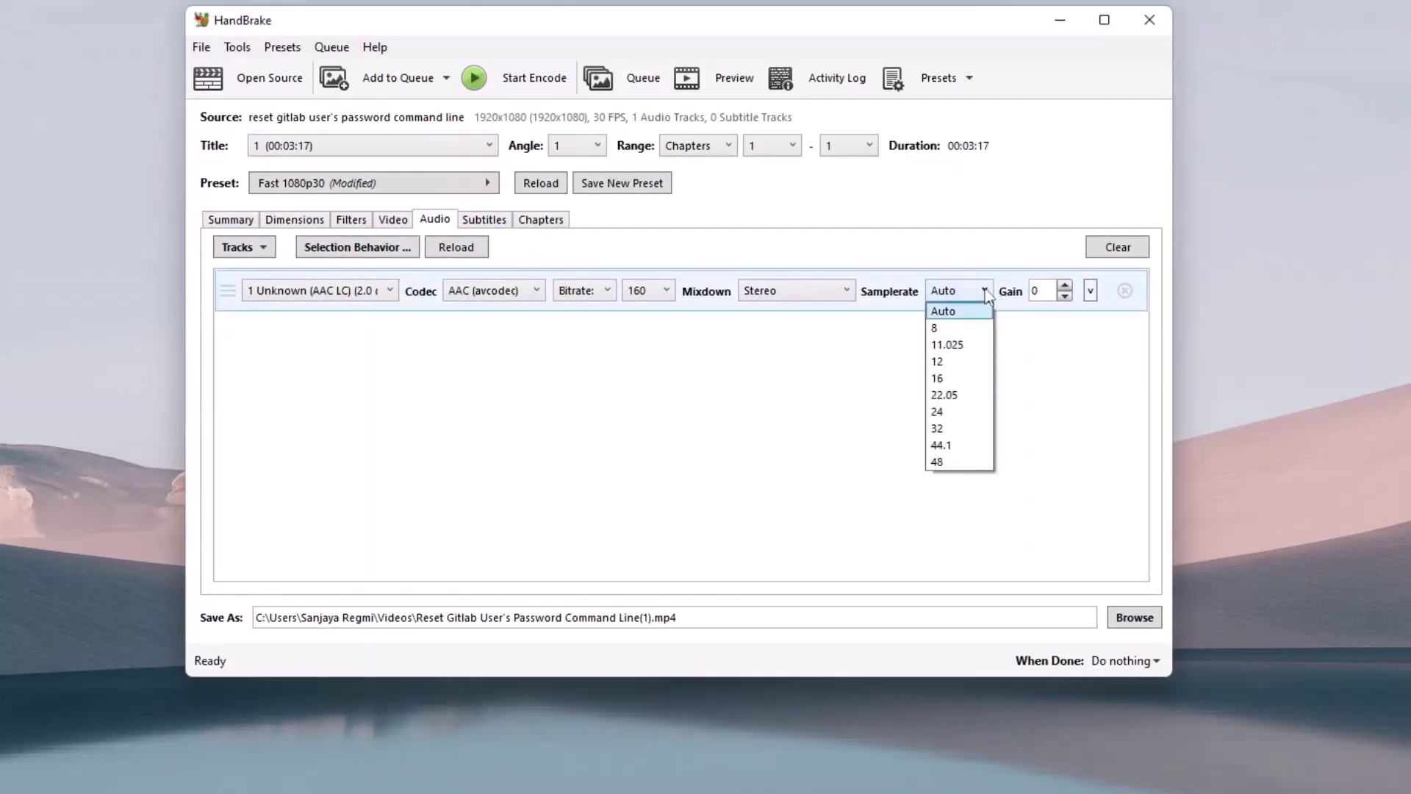
{"action": "left_click", "coordinate": [945, 444]}
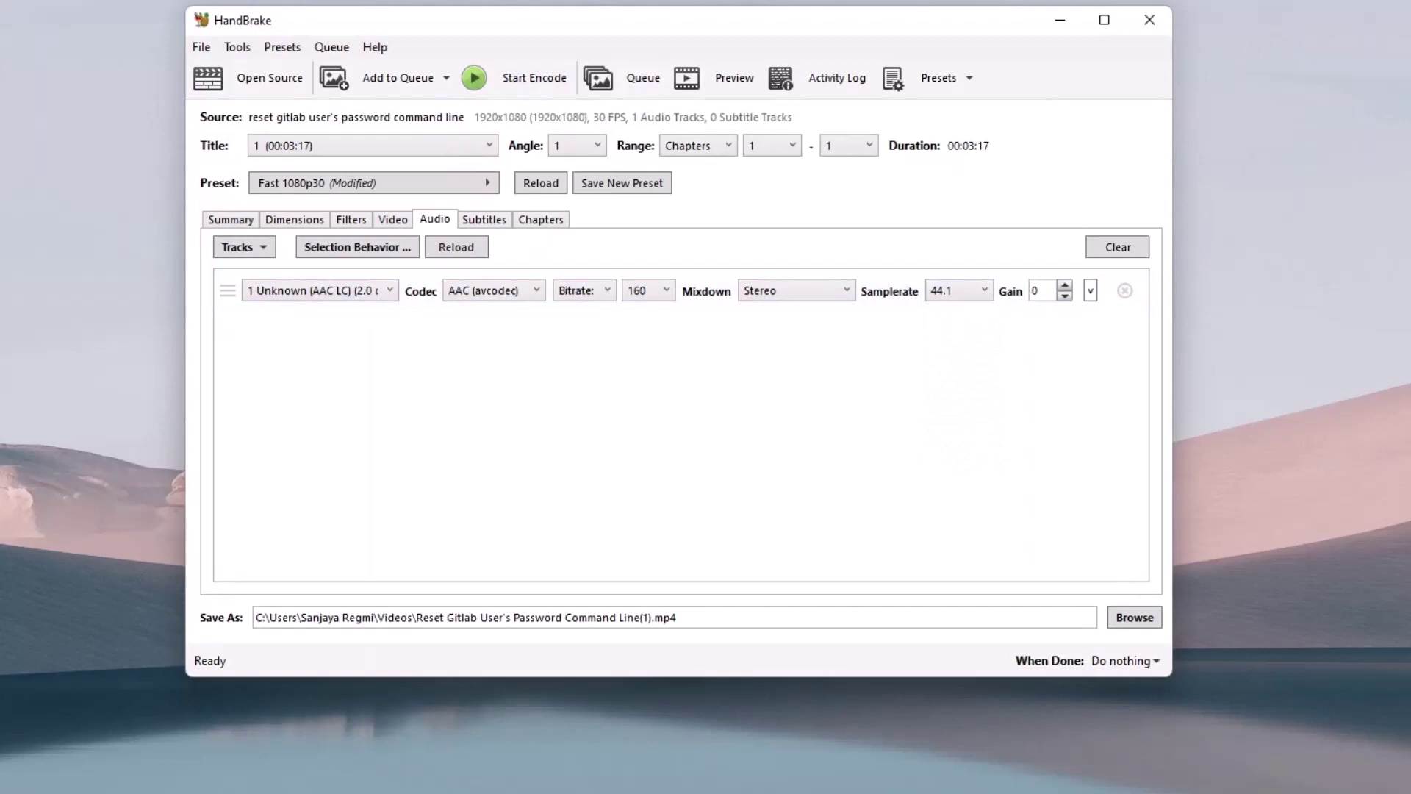
Turn off Align A/V Start and Passthru Common Metadata, then start encoding
{"action": "left_click", "coordinate": [235, 222]}
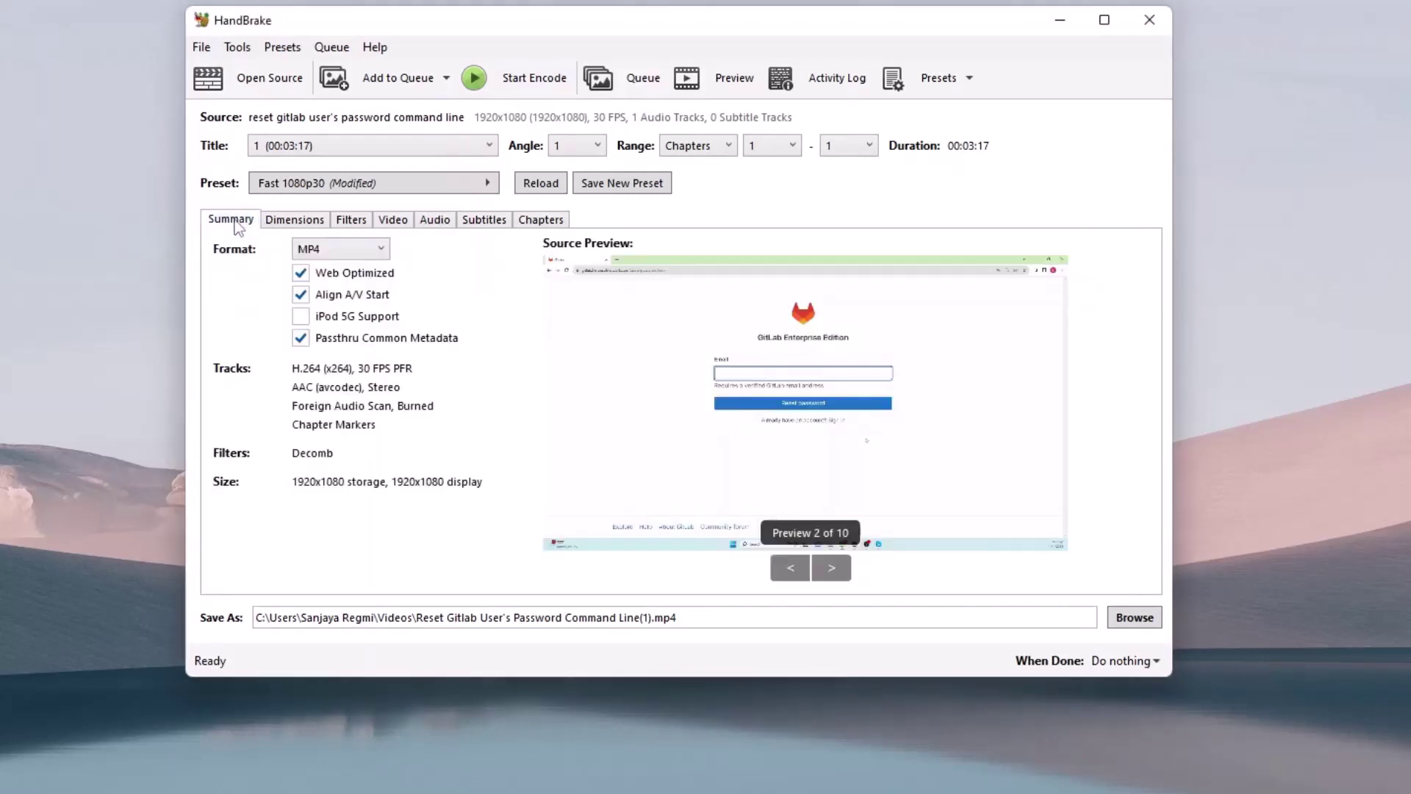
{"action": "left_click", "coordinate": [301, 293]}
{"action": "left_click", "coordinate": [301, 338]}
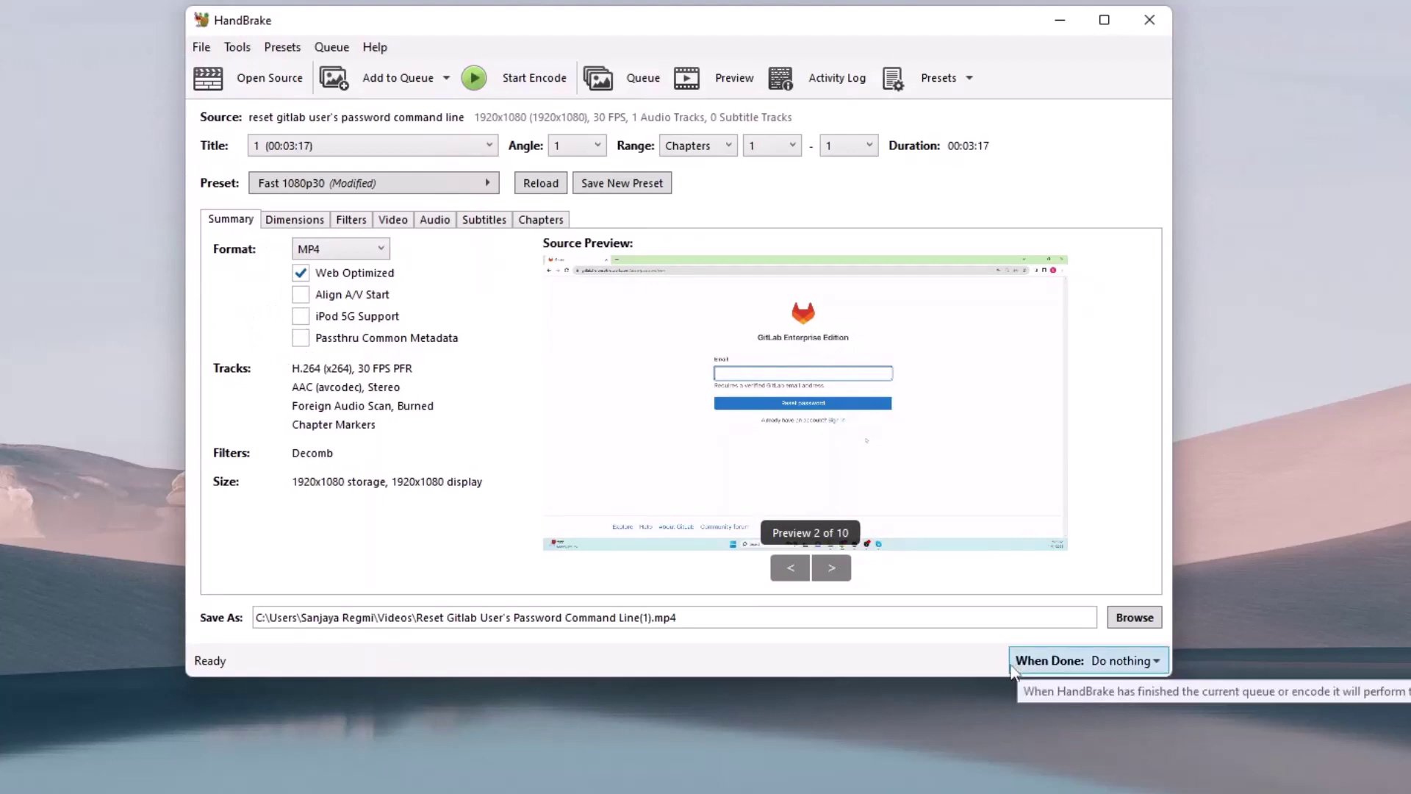
{"action": "left_click_drag", "start_coordinate": [493, 617], "coordinate": [677, 617]}
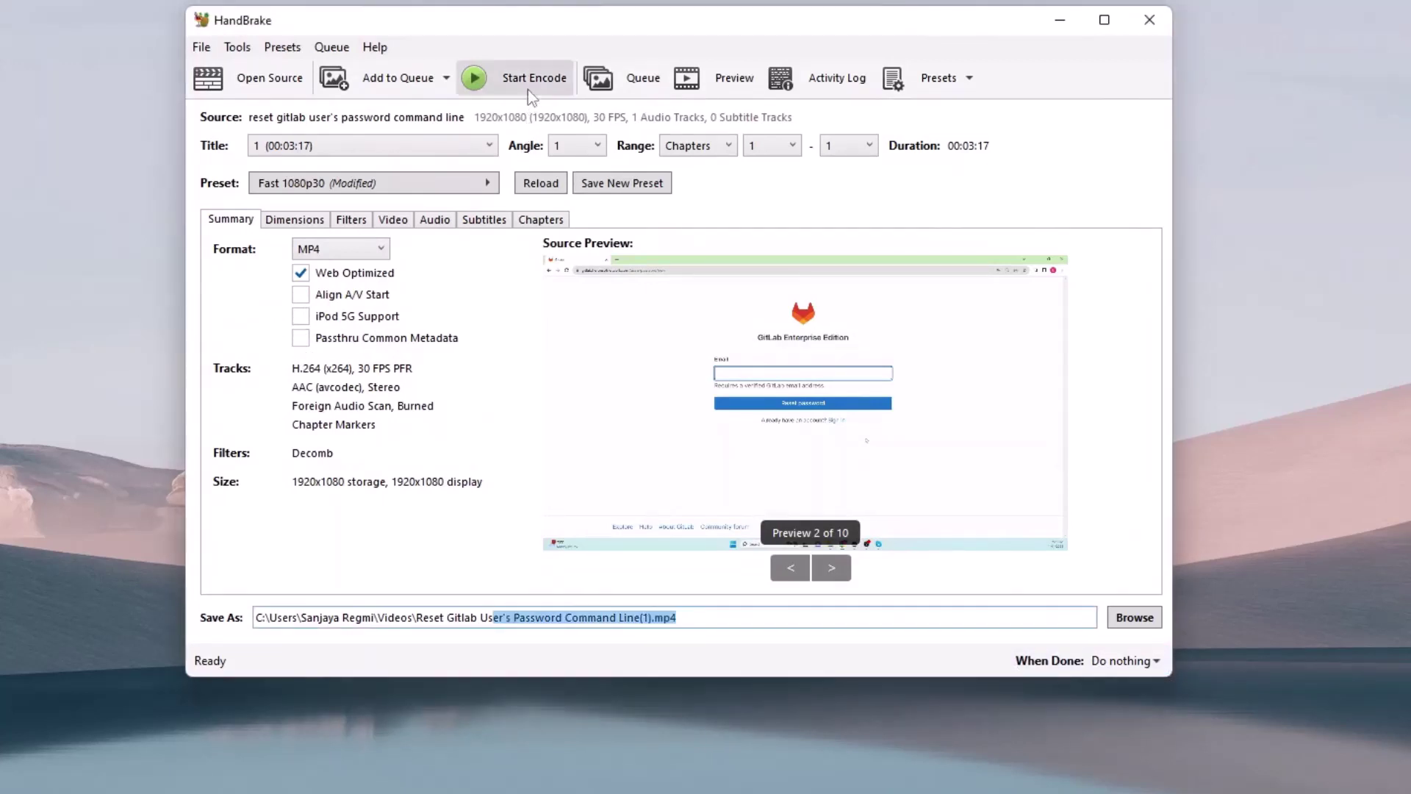
{"action": "left_click", "coordinate": [531, 81]}
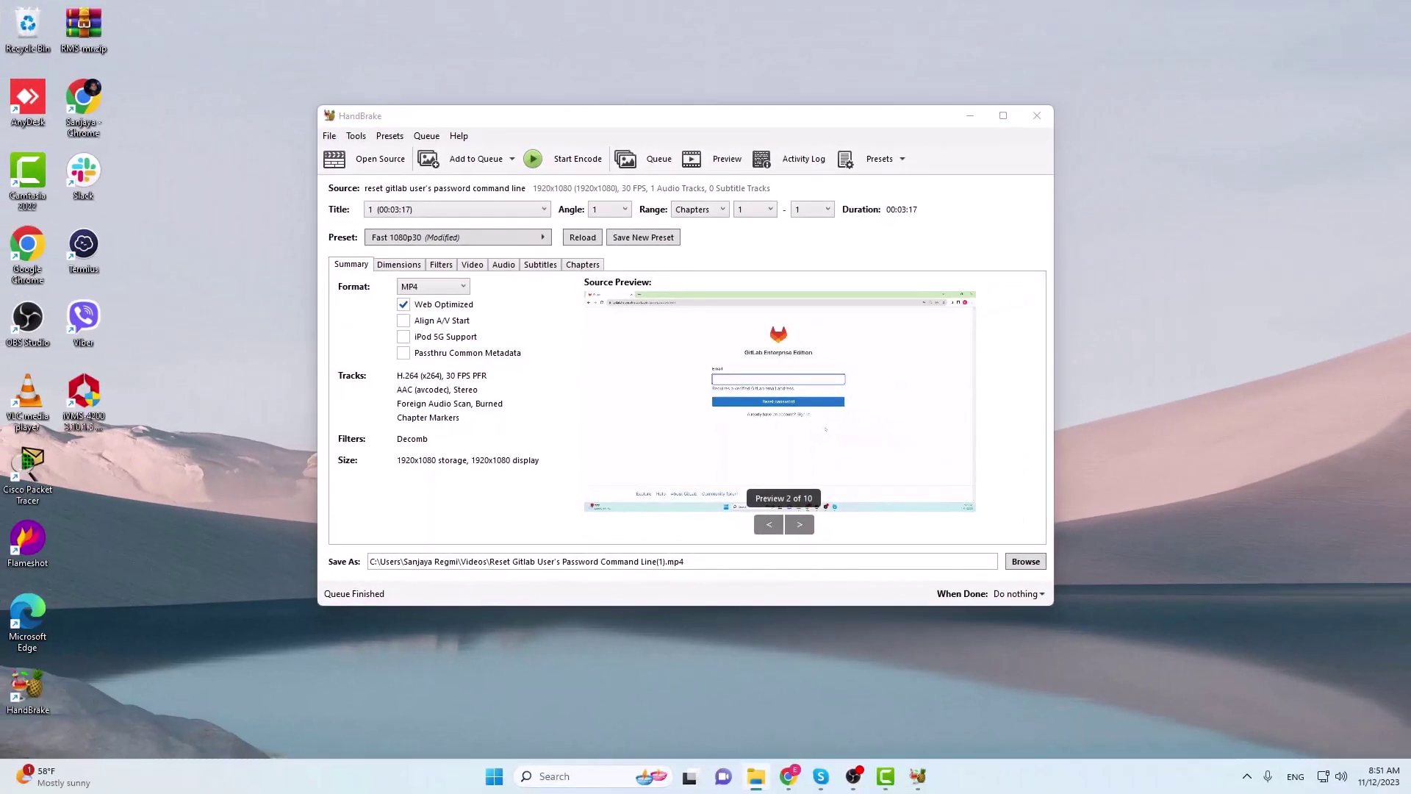
Play the new (1).mp4 from the maximized Videos folder in VLC, skip ahead, then close VLC
{"action": "key", "text": "alt+Tab"}
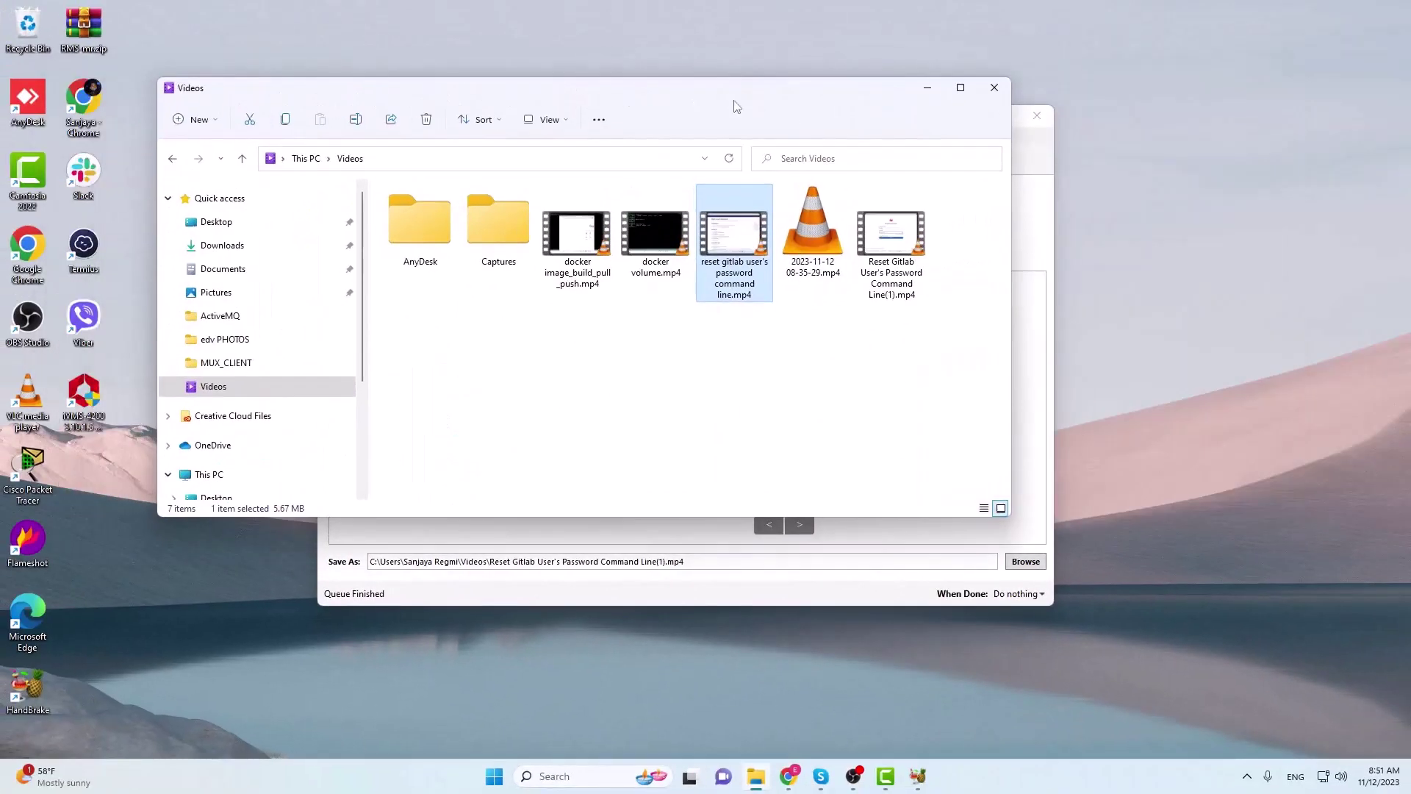
{"action": "double_click", "coordinate": [735, 107]}
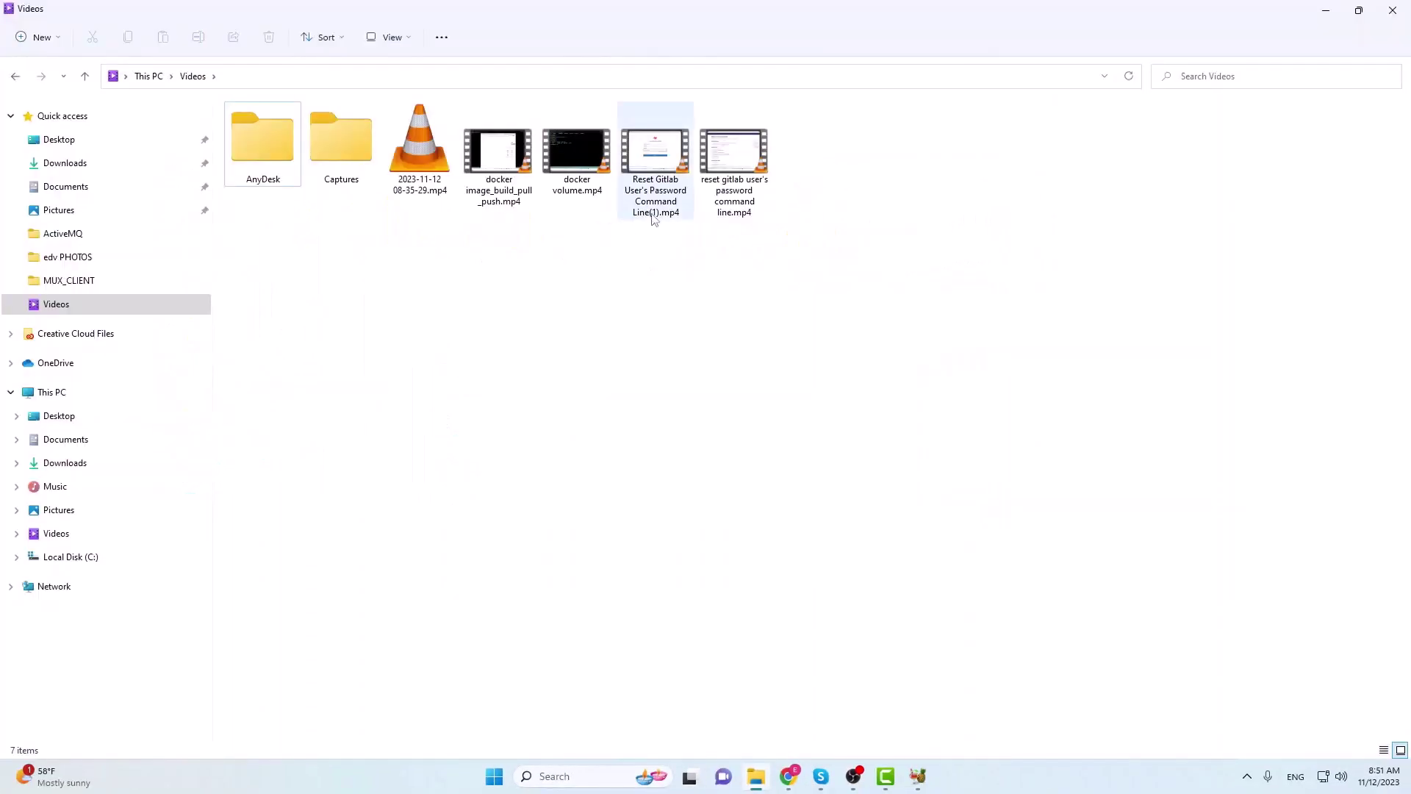
{"action": "double_click", "coordinate": [653, 191]}
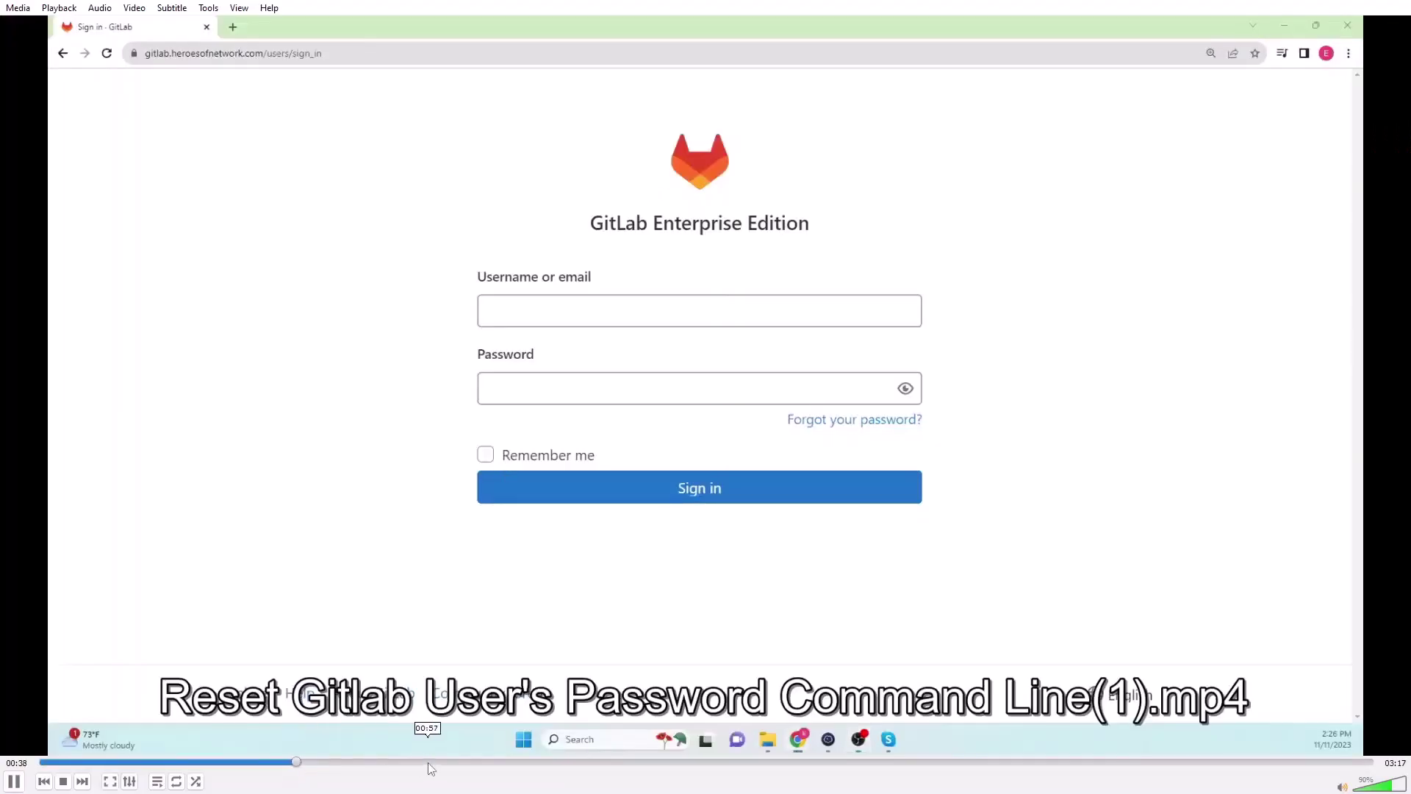
{"action": "left_click", "coordinate": [431, 762]}
{"action": "key", "text": "ctrl+q"}
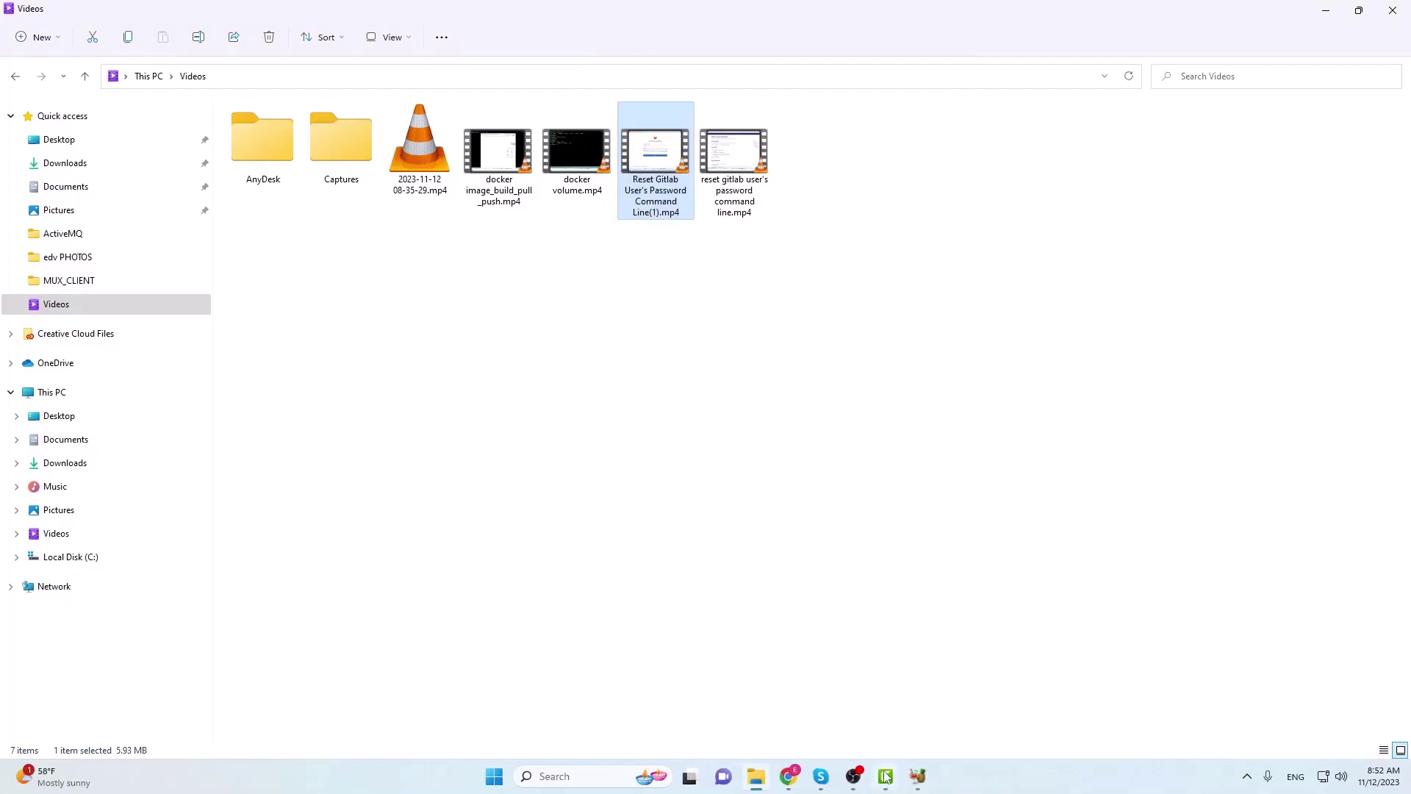
Import 'Reset Gitlab User's Password Command Line(1).mp4' from Videos via Camtasia's Import Media
{"action": "left_click", "coordinate": [887, 777]}
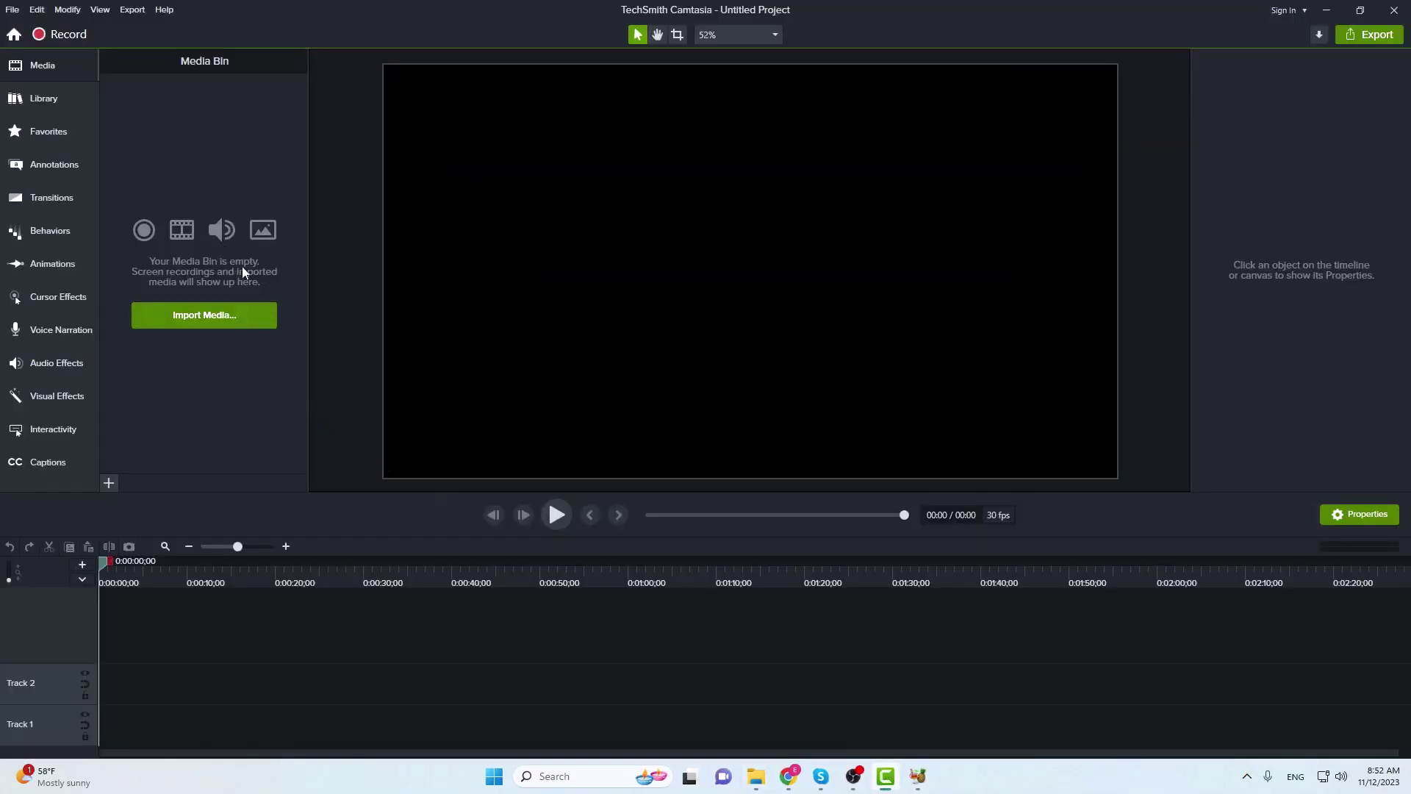
{"action": "left_click", "coordinate": [231, 316]}
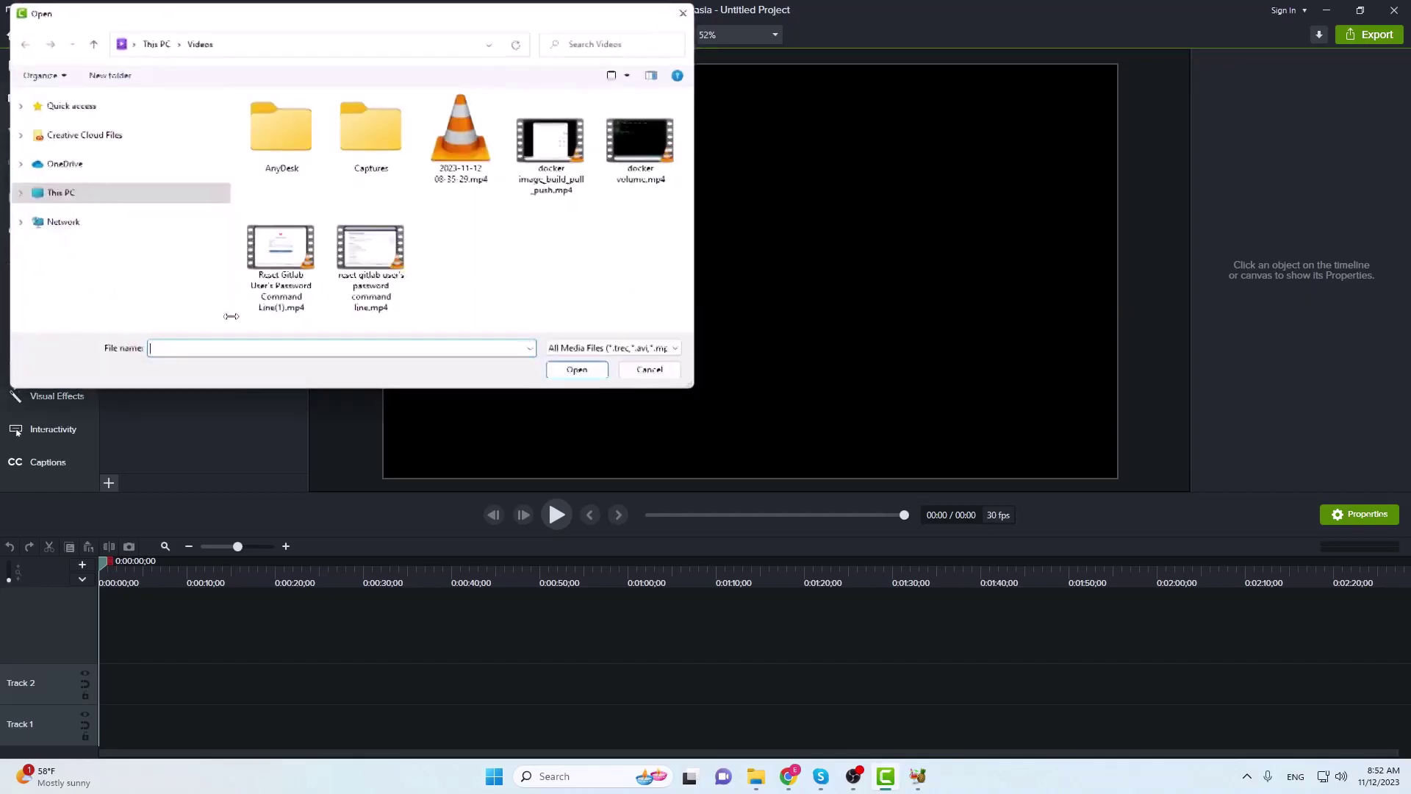
{"action": "left_click", "coordinate": [291, 277]}
{"action": "left_click", "coordinate": [580, 372]}
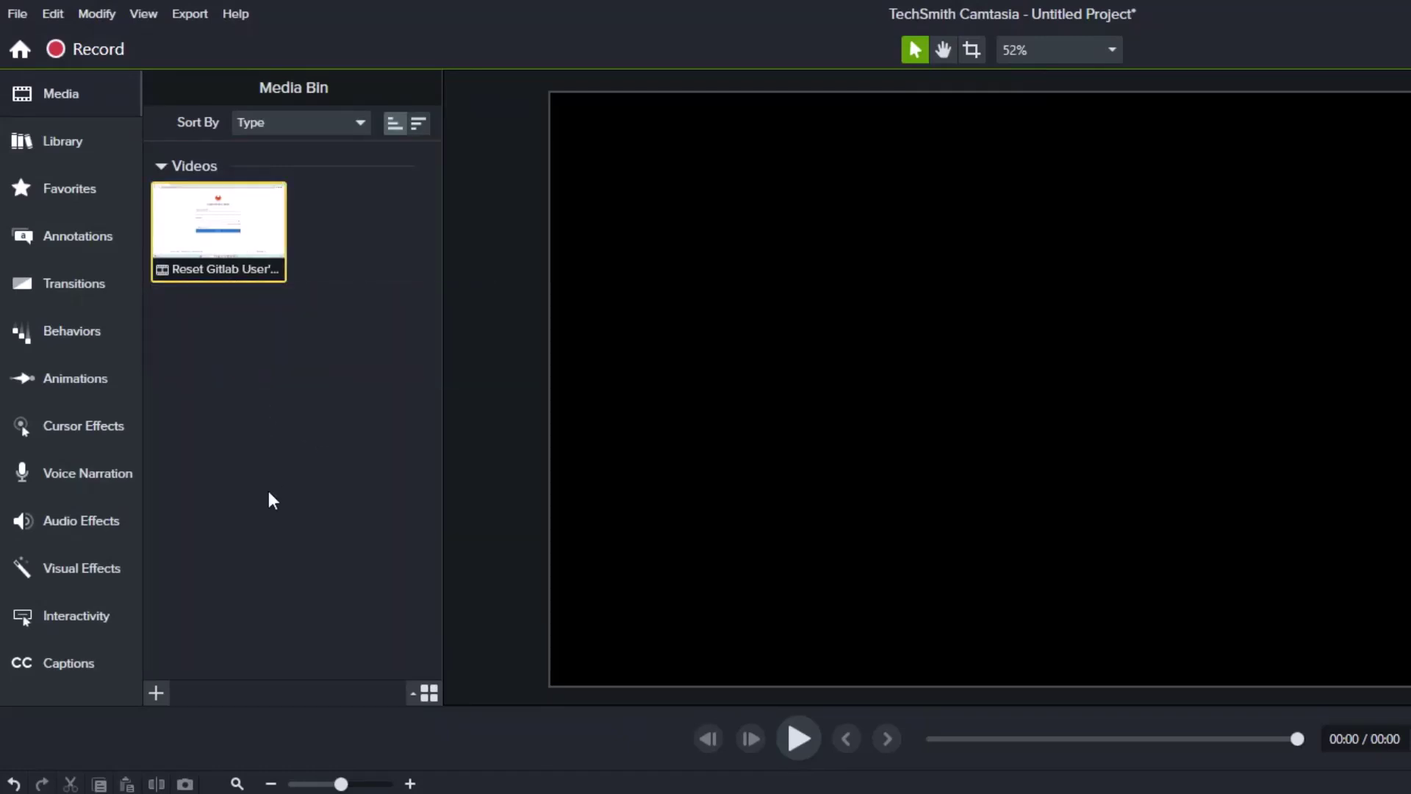
{"action": "left_click", "coordinate": [269, 498]}
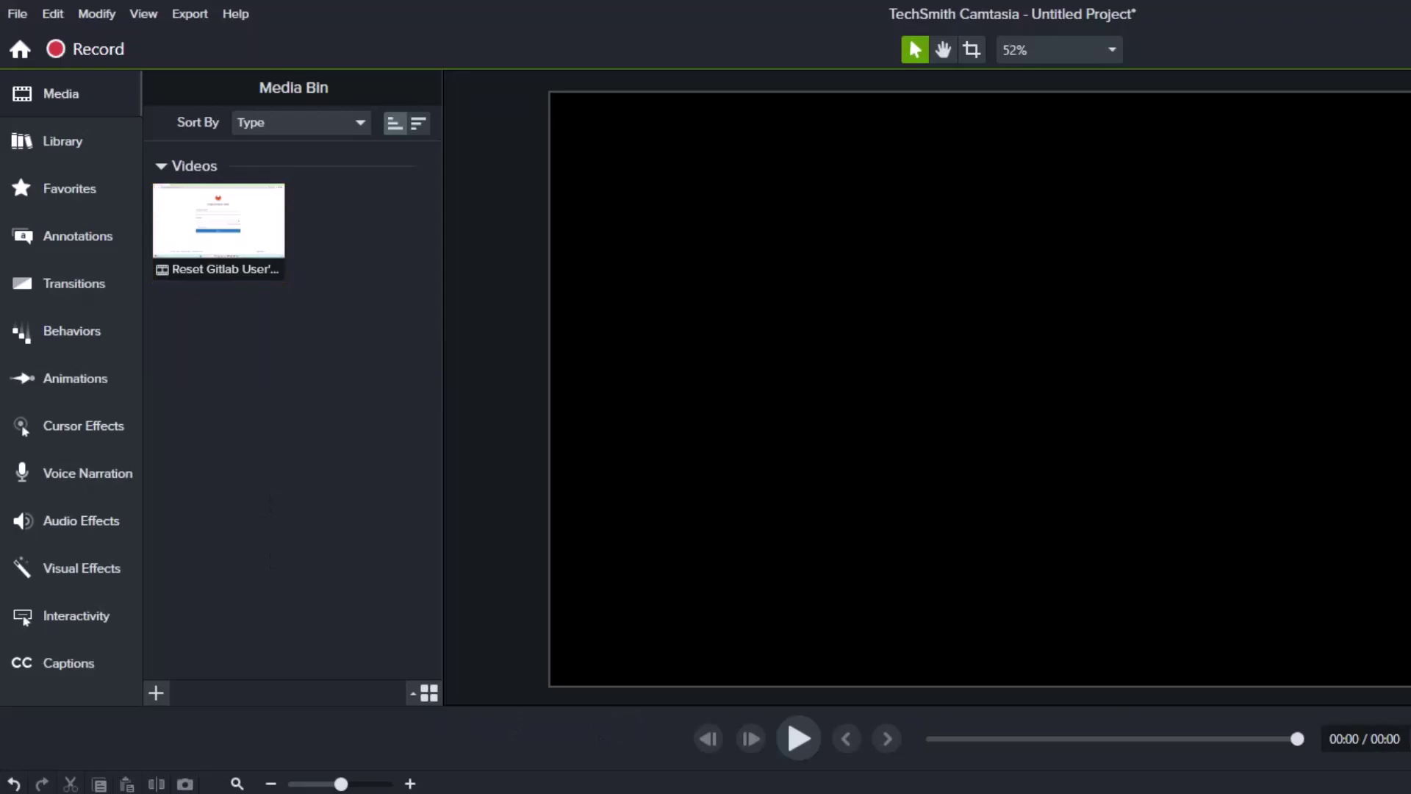